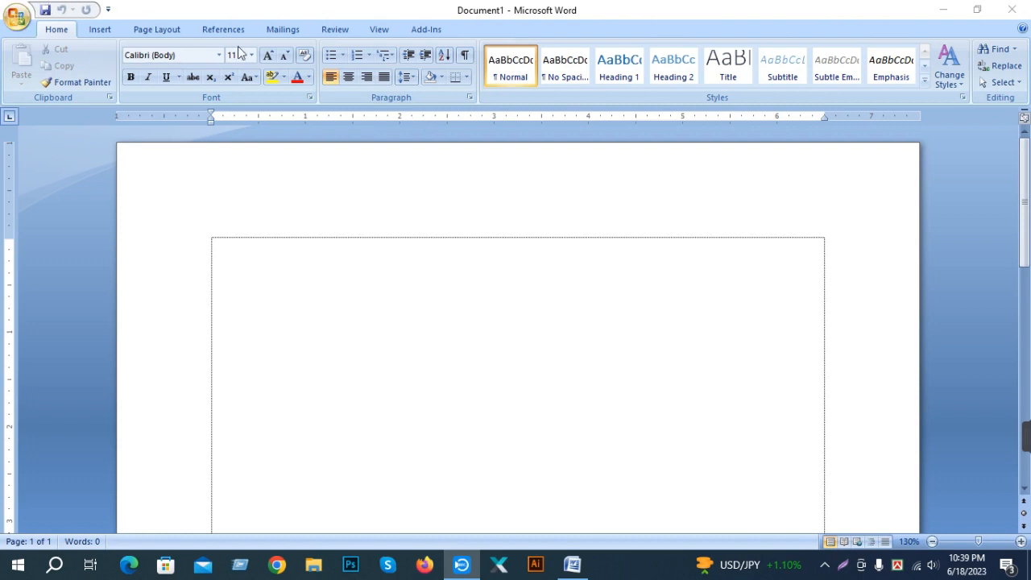
- Set the blank document's font to SutonnyMJ at size 24
click(49, 34)
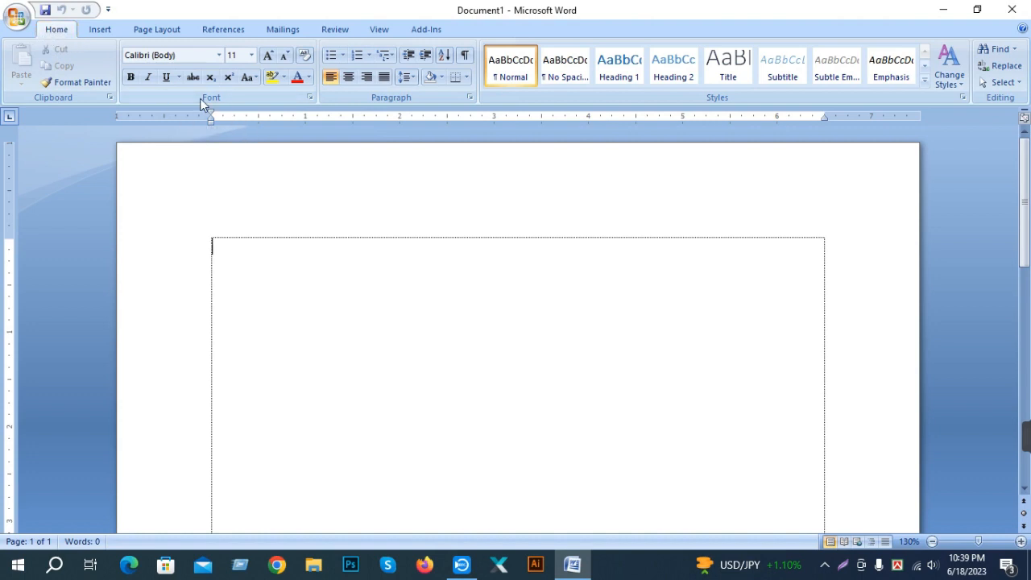
click(310, 98)
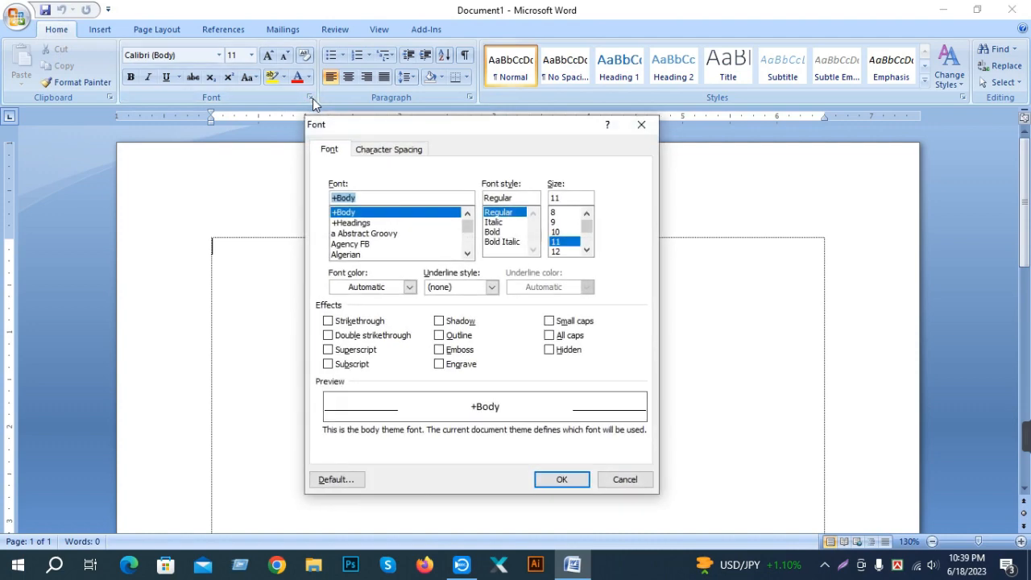
drag(427, 129, 449, 62)
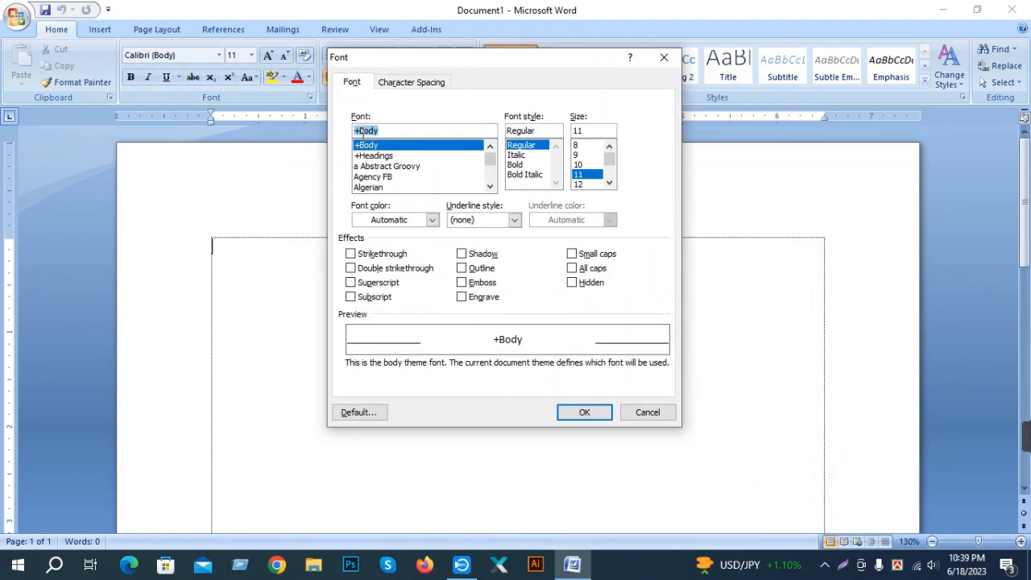
scroll(391, 166, down, 20)
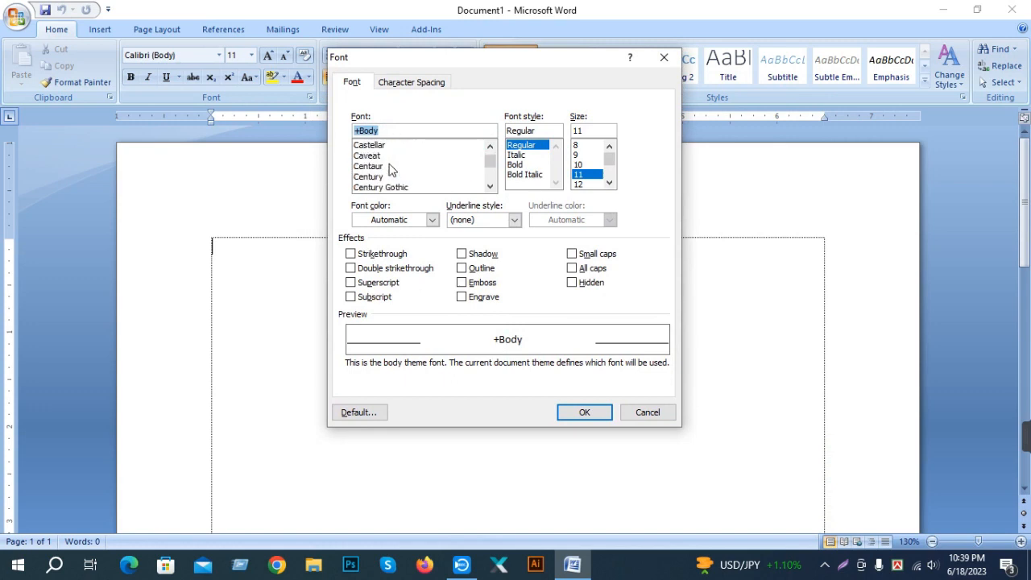
scroll(390, 169, down, 20)
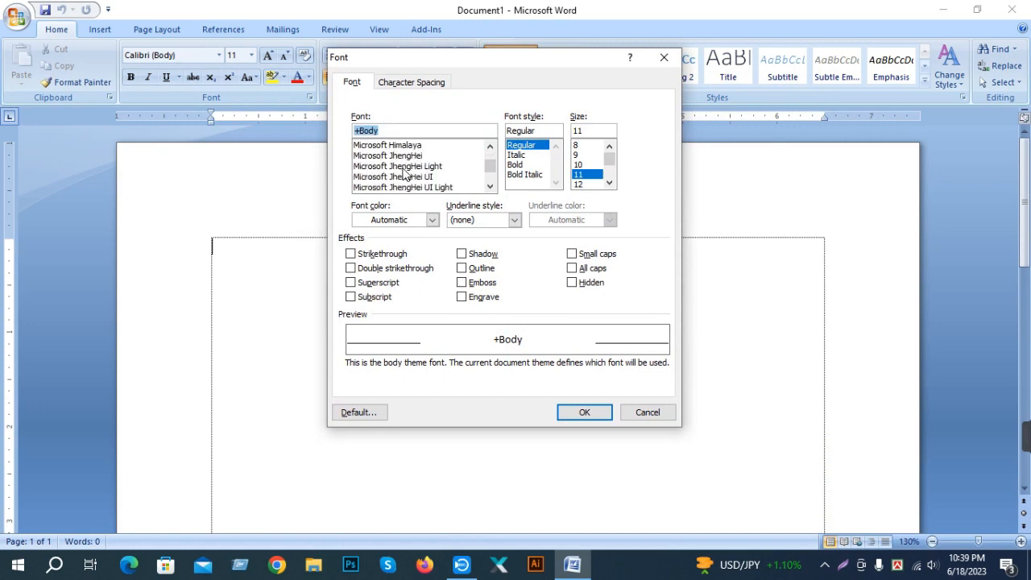
scroll(406, 177, down, 20)
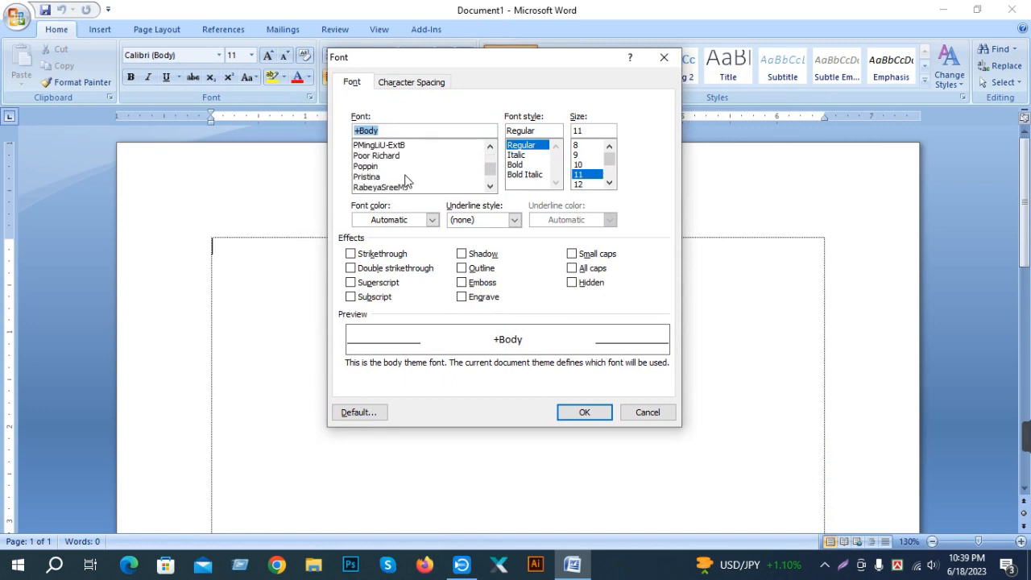
scroll(406, 179, down, 7)
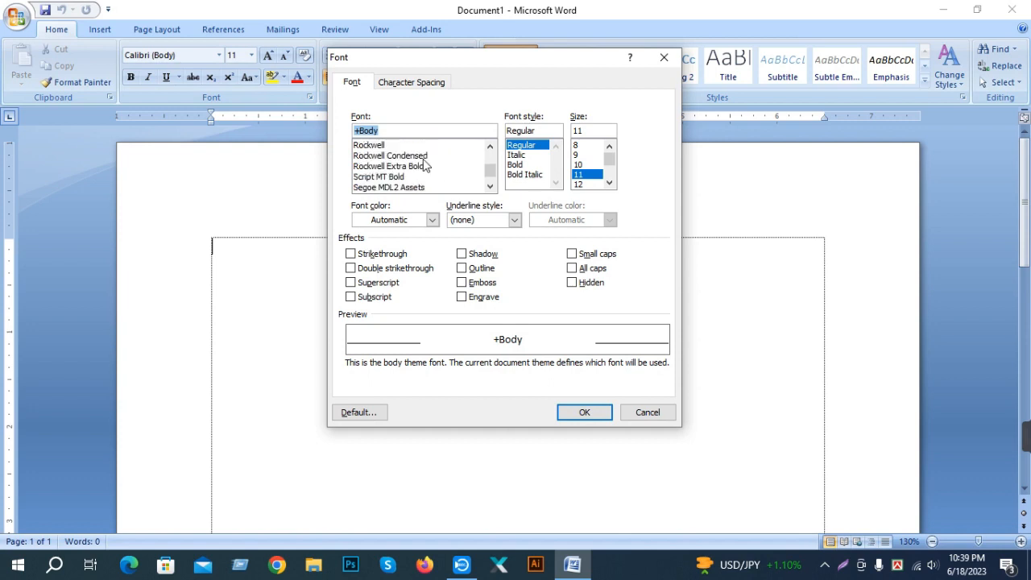
scroll(424, 165, down, 9)
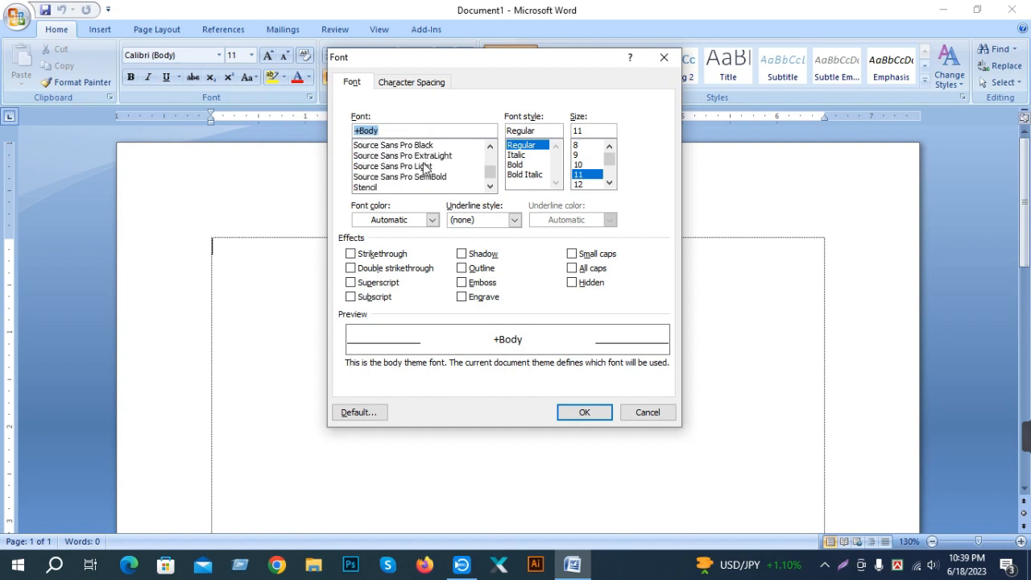
scroll(431, 172, down, 2)
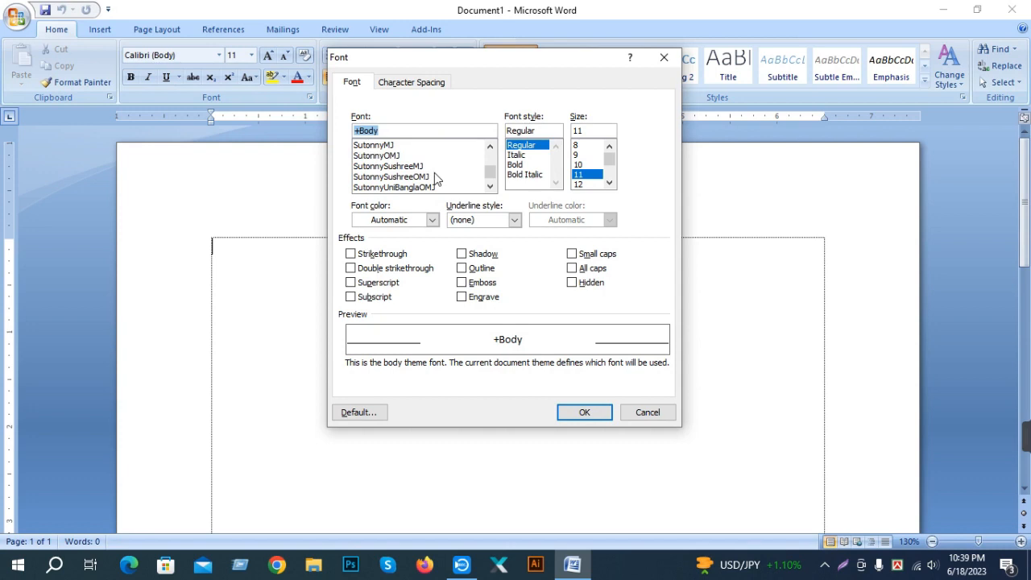
click(379, 147)
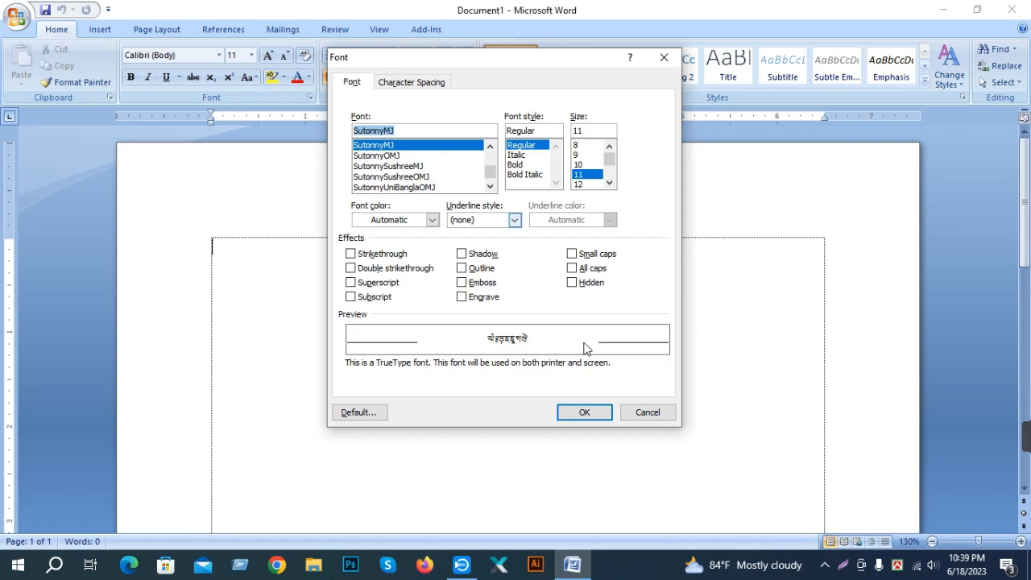
click(584, 412)
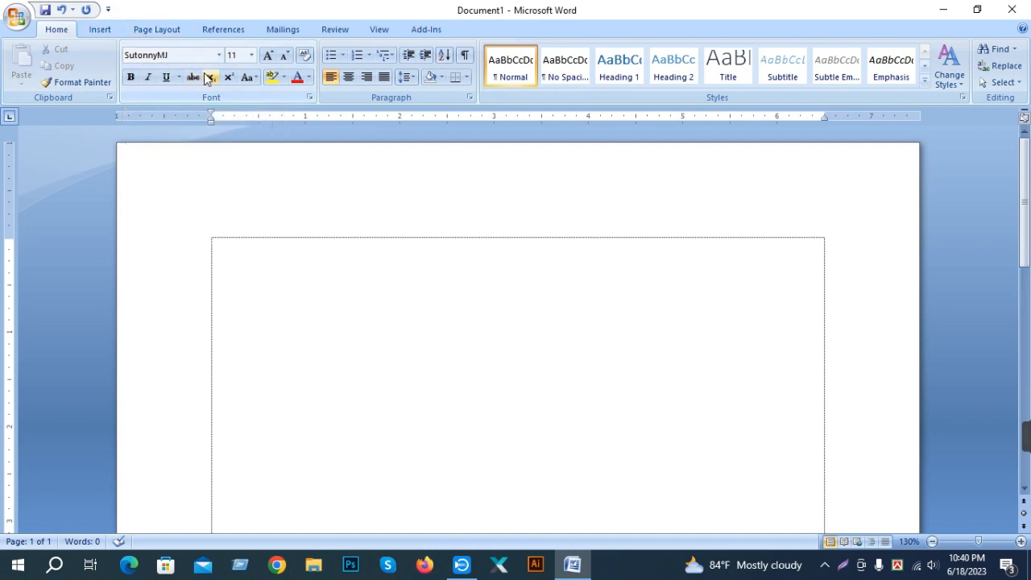
click(251, 55)
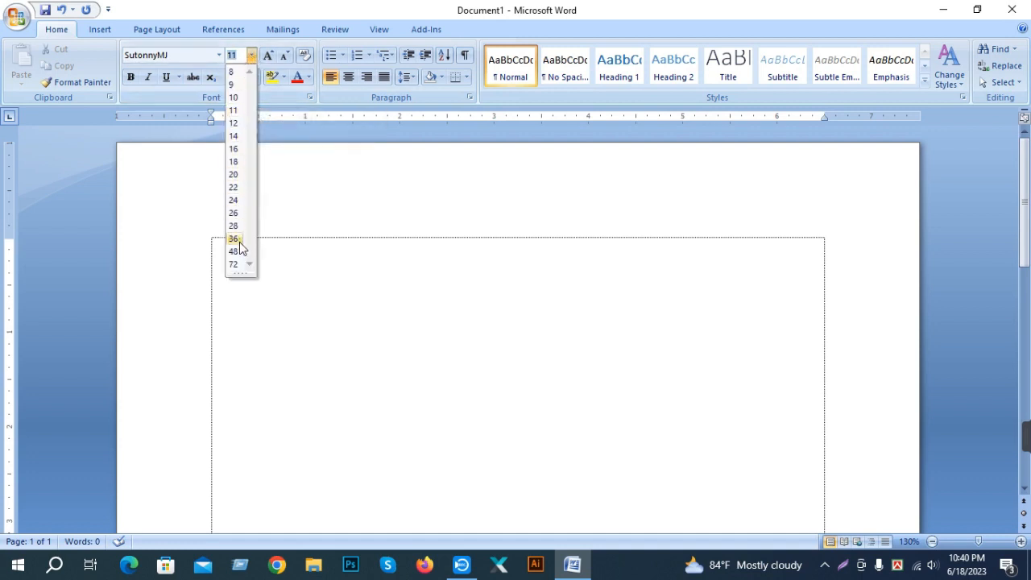
click(233, 200)
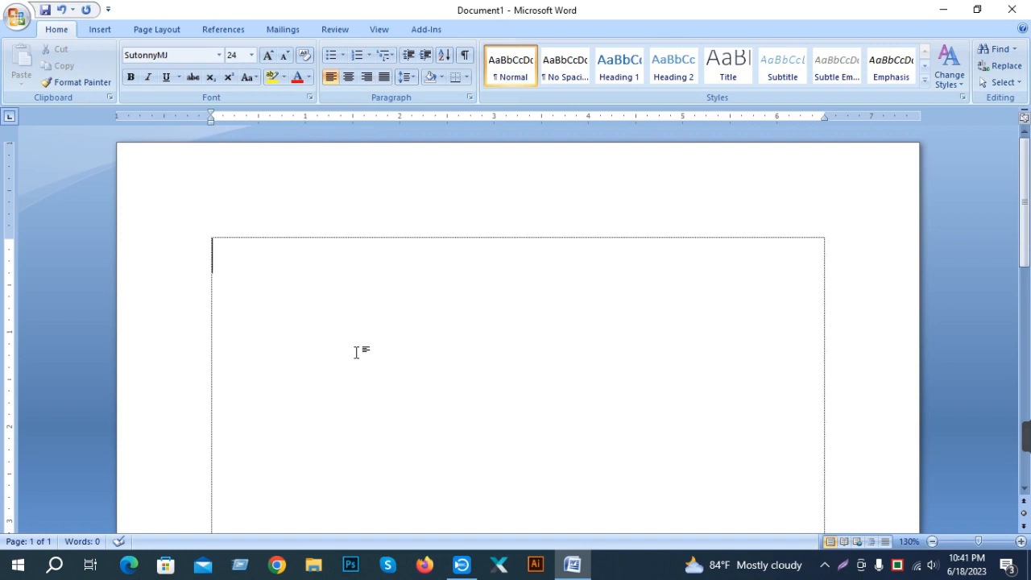
- Enter the Bengali consonants ক খ গ ঘ ঙ চ ছ জ ঝ ঞ, separated by spaces
text(ক)
text(খ)
text(গ)
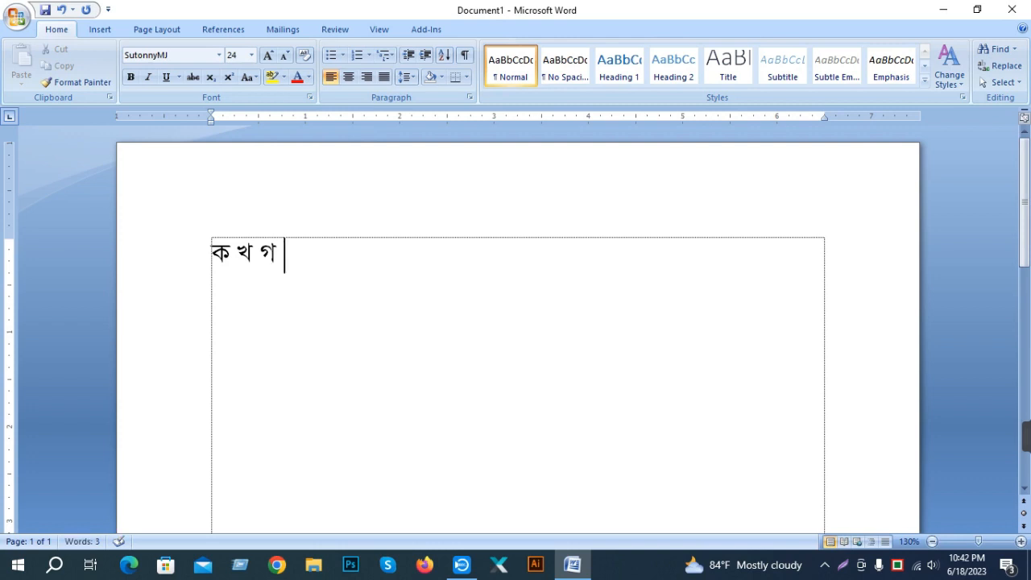
text( ঘ)
text(ঙ)
text(চ )
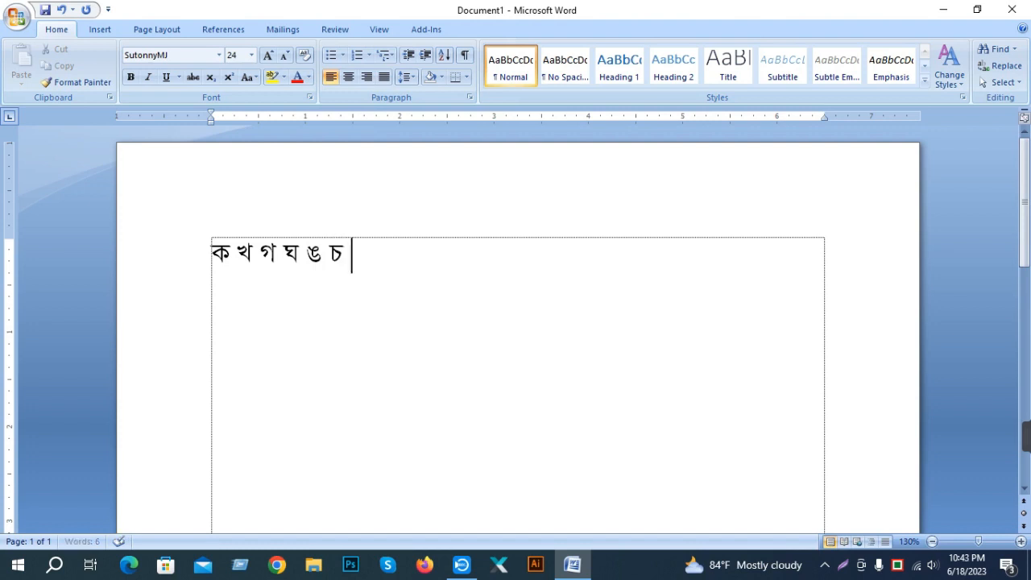
text(ছ জ )
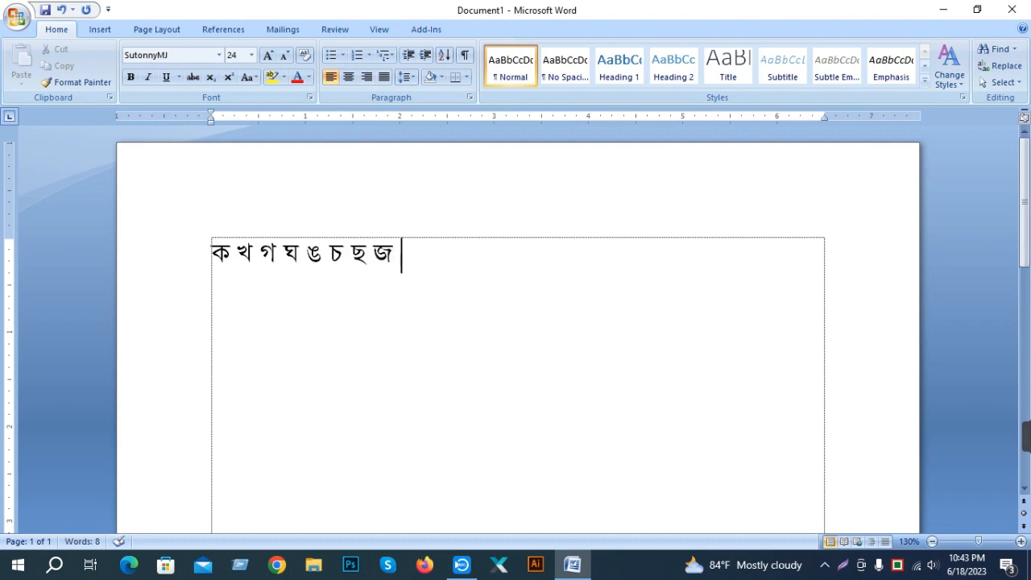
text(ঝ ঞ)
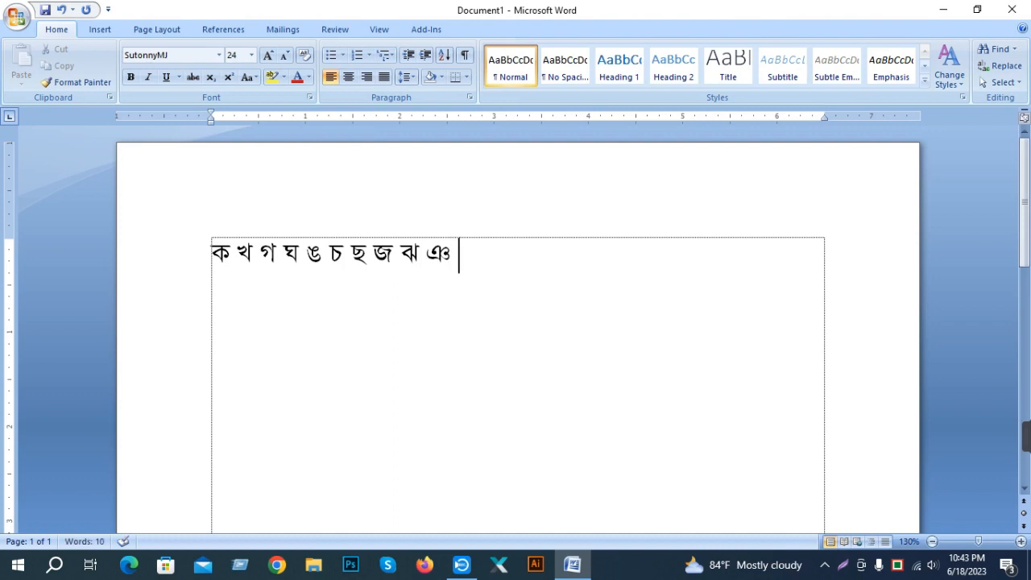
- Continue the alphabet with ট ঠ ড ঢ ণ, keeping the letters separated by spaces
text( ট ঠ)
text(ড)
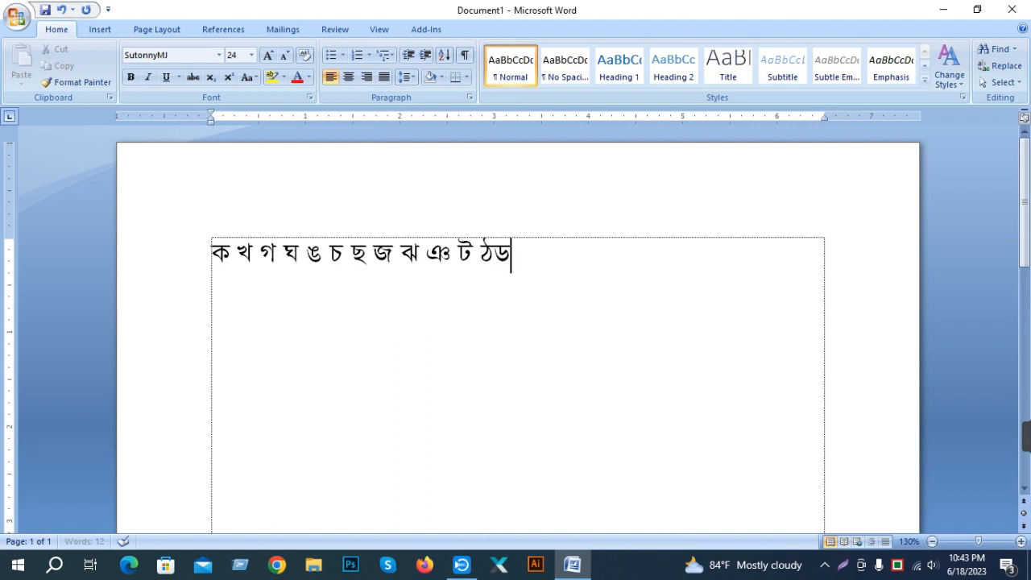
key(BackSpace)
text(ড ঢ ণ)
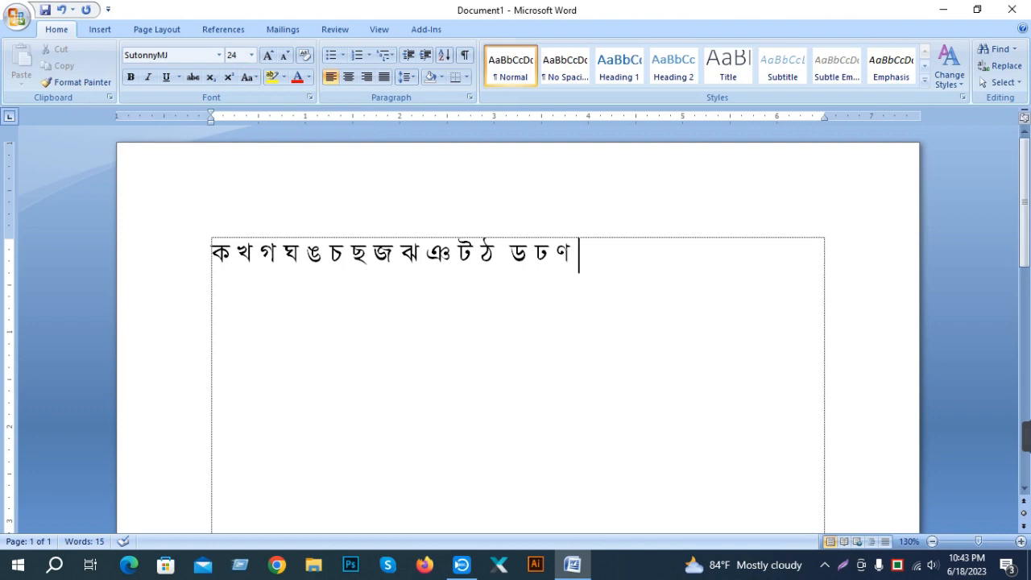
- Continue the alphabet with ত থ দ ধ ন প ফ ব ভ ম, separated by spaces
text(ত থ )
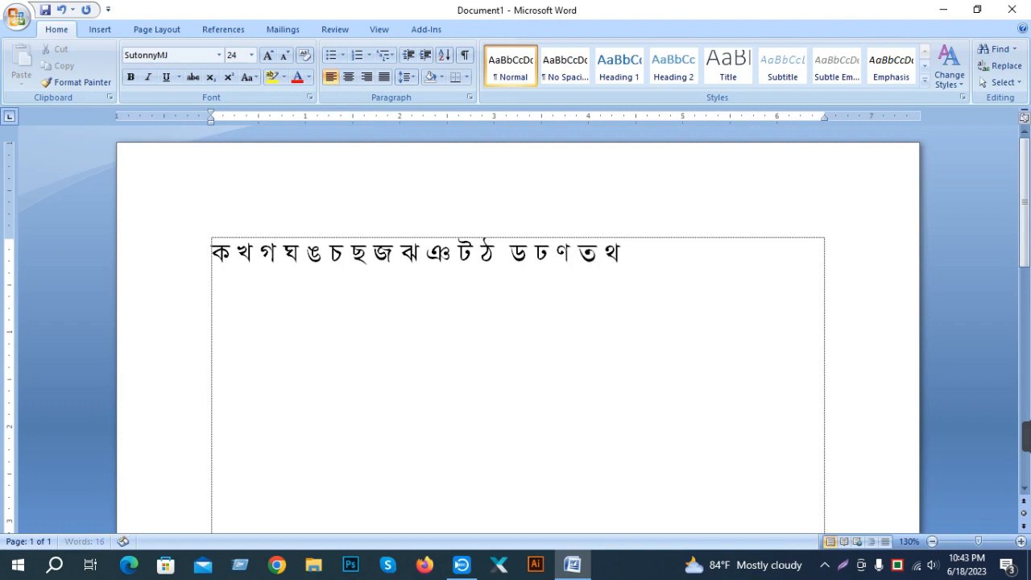
text(দ ধ )
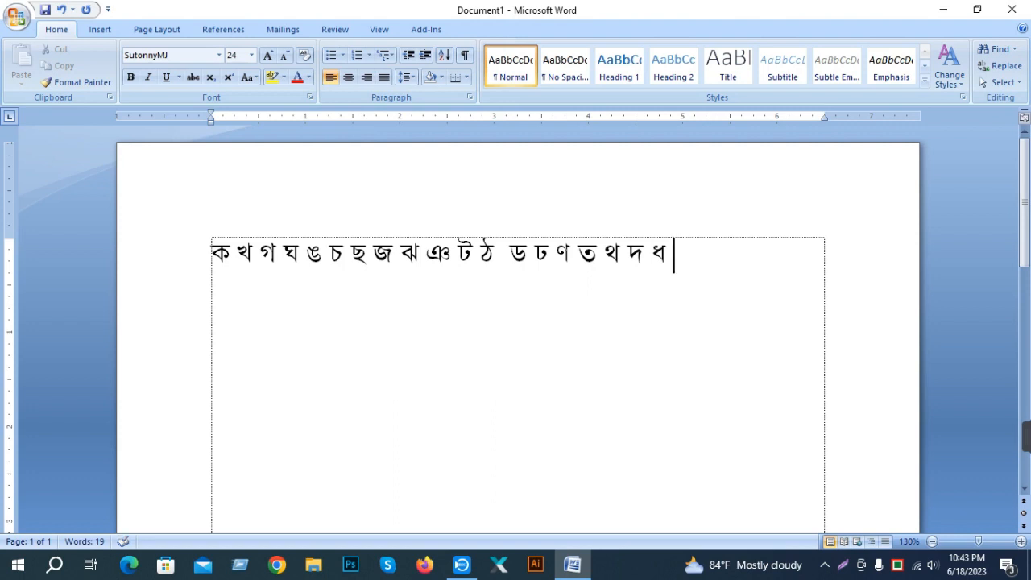
text(ন প )
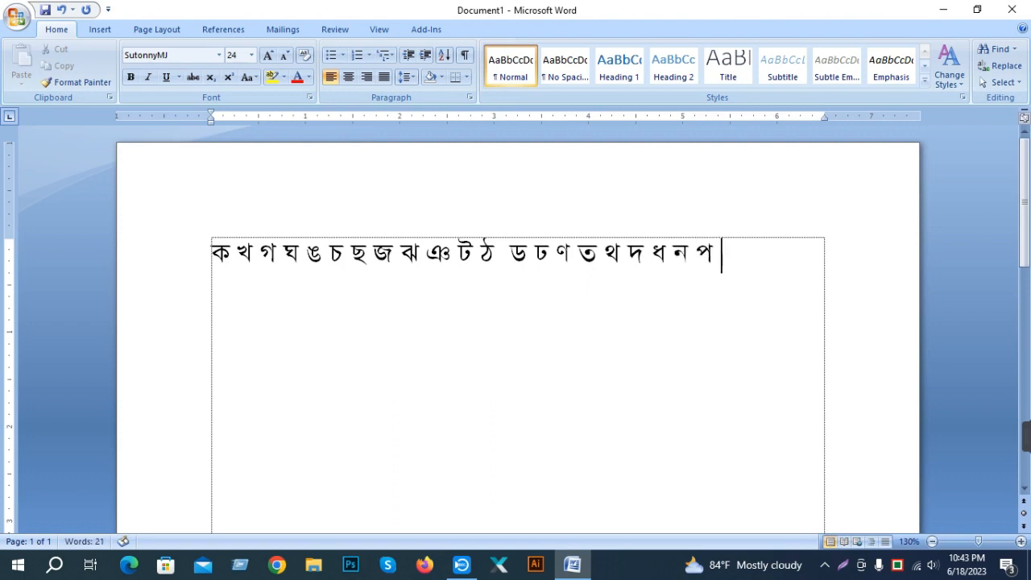
text(ফ ব)
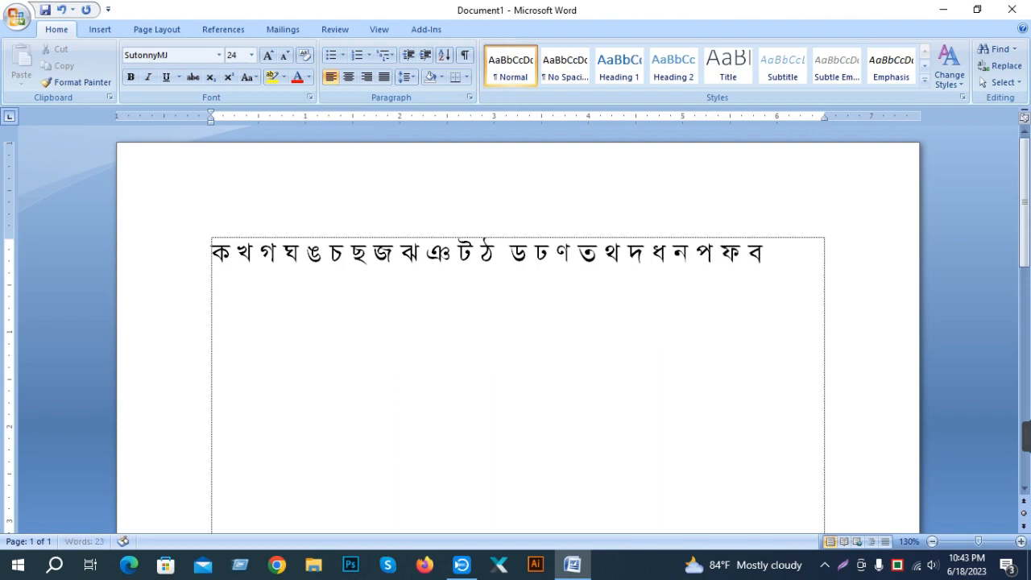
text( ভ ম )
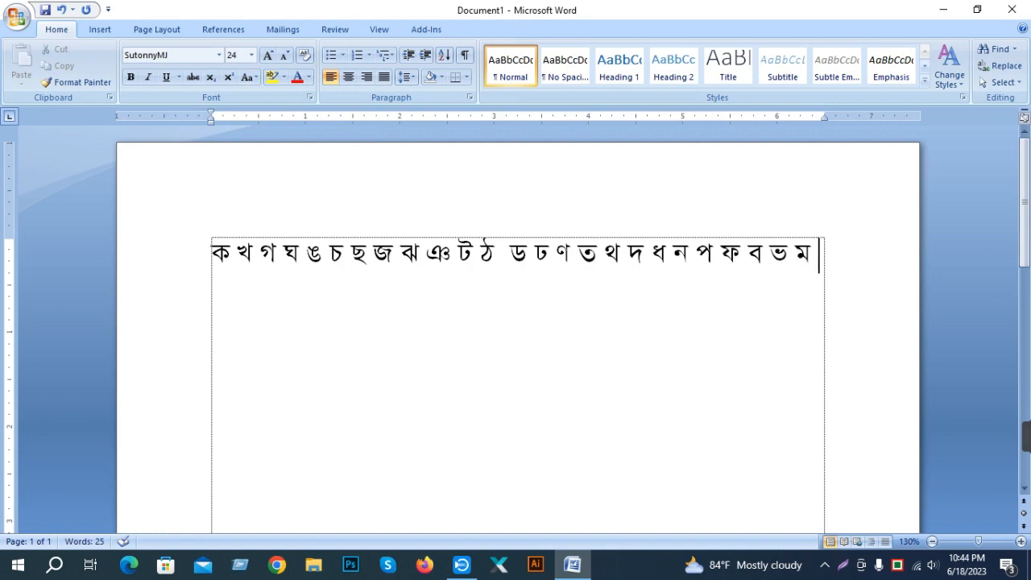
- Continue the alphabet after ম with য় ও ল শ ষ স হ ক্ষ
text(য় )
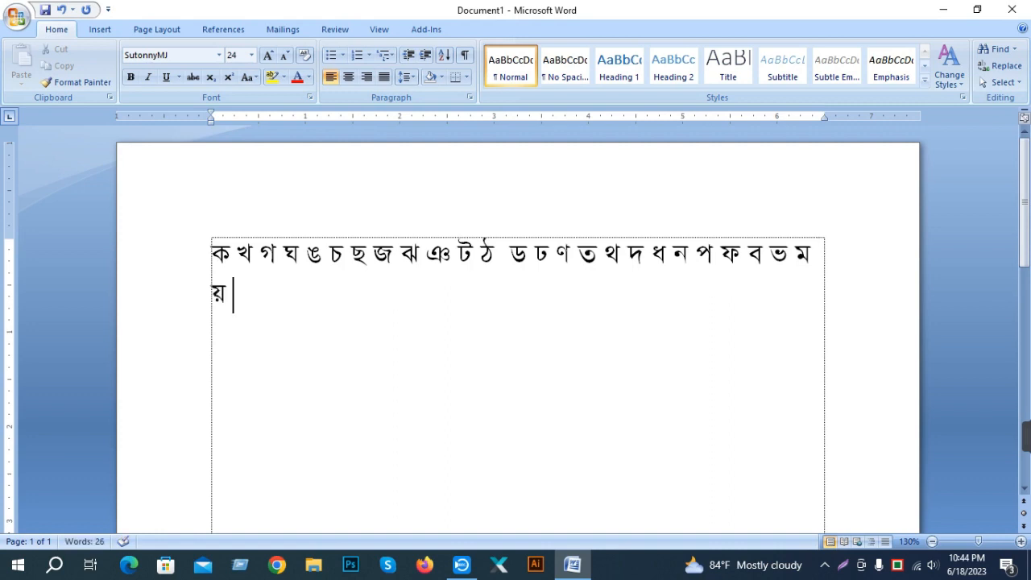
text(ও ল শ ষ )
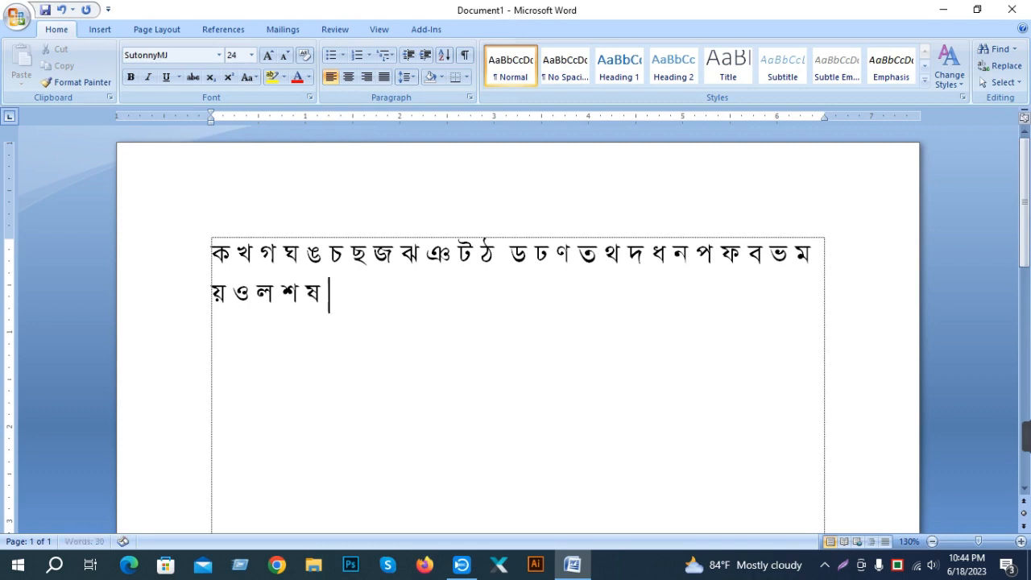
text(স )
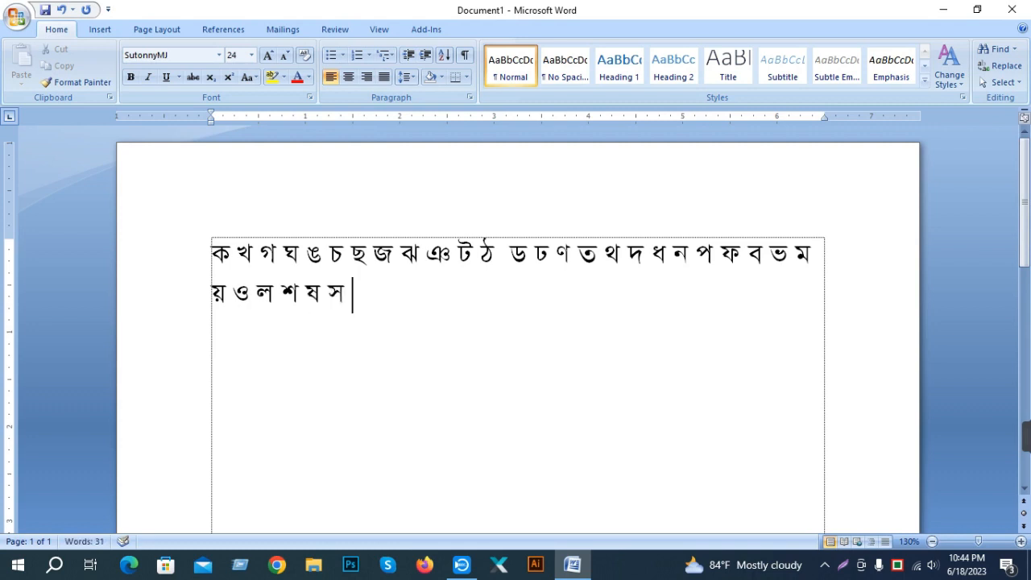
text(হ)
text(ক্ষ ক্)
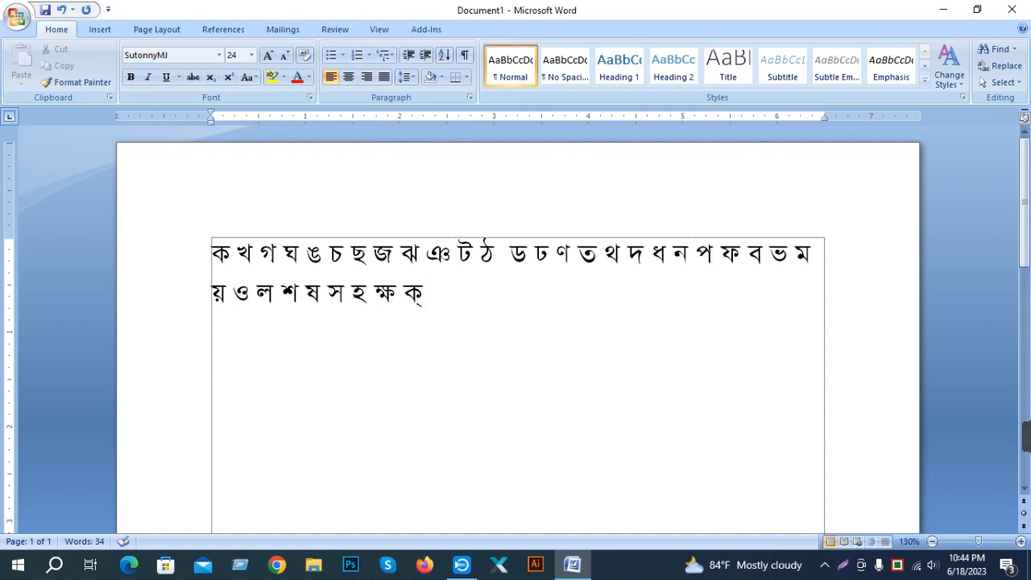
- Remove the duplicate ক্ষ and finish the alphabet with ড় ঢ় য় ৎ ং ঃ ঁ
text(ষ ক্ষ)
key(BackSpace)
key(BackSpace)
text(ড় ঢ় য় )
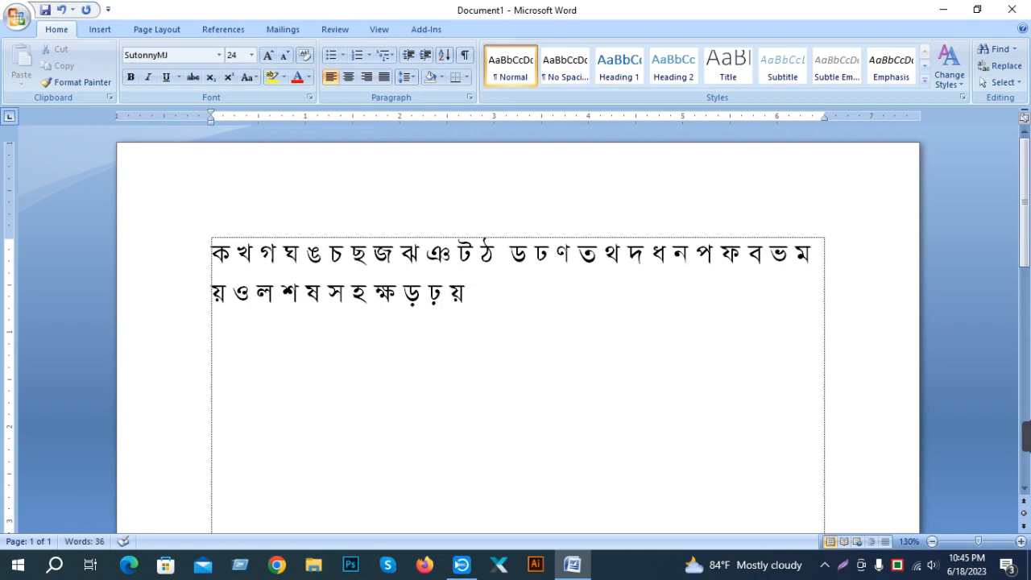
text(ৎ ং ঃঁ)
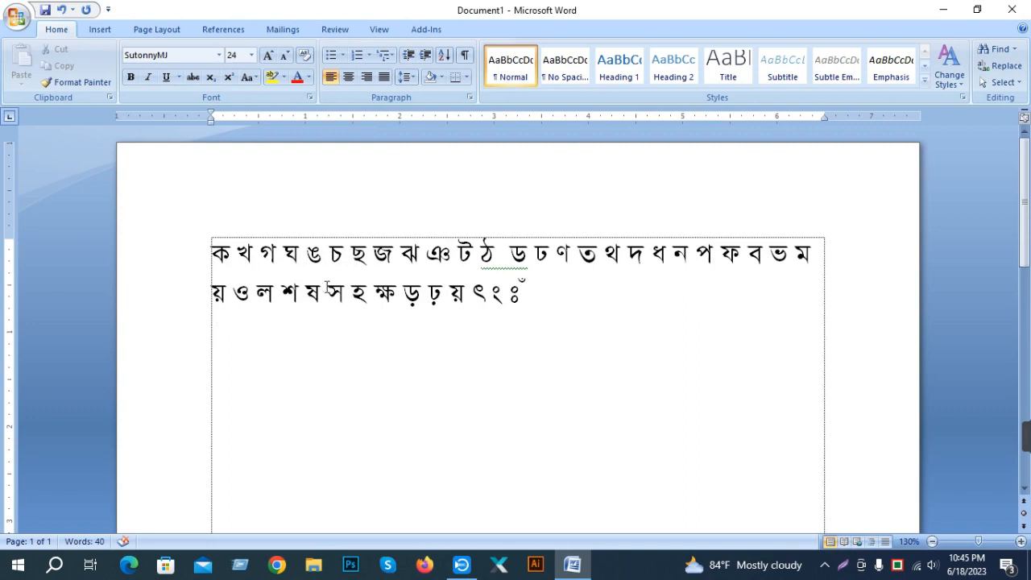
- Add the letters ক and খ on separate new lines below the alphabet
click(541, 284)
click(226, 295)
click(230, 253)
click(220, 338)
text(ক)
key(Return)
key(Return)
text(খ)
- Draw a rectangle about 0.87" high and 0.91" wide over the separate letter ক and fill it with light gray
click(100, 30)
click(230, 65)
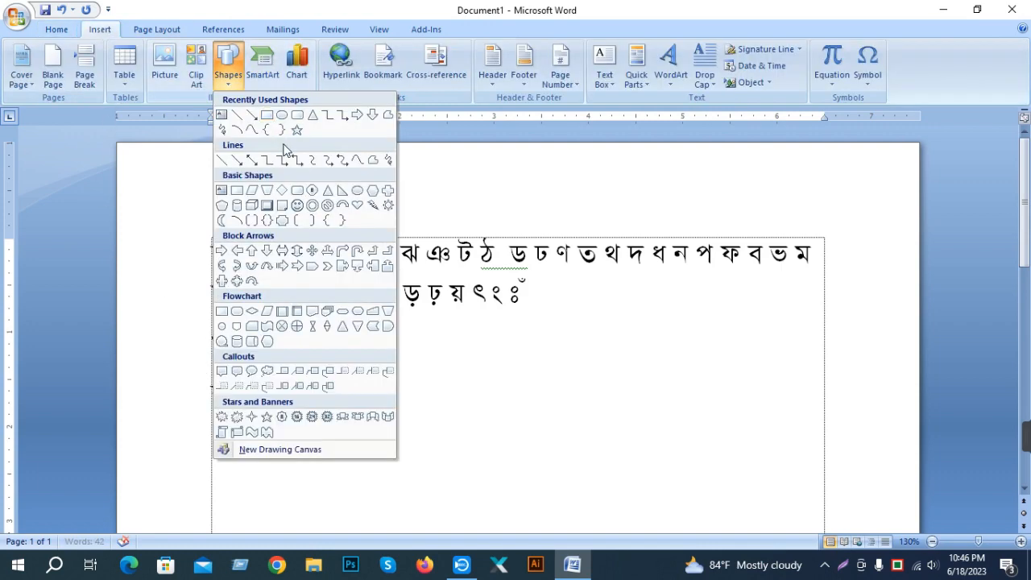
click(269, 121)
drag(191, 327, 278, 409)
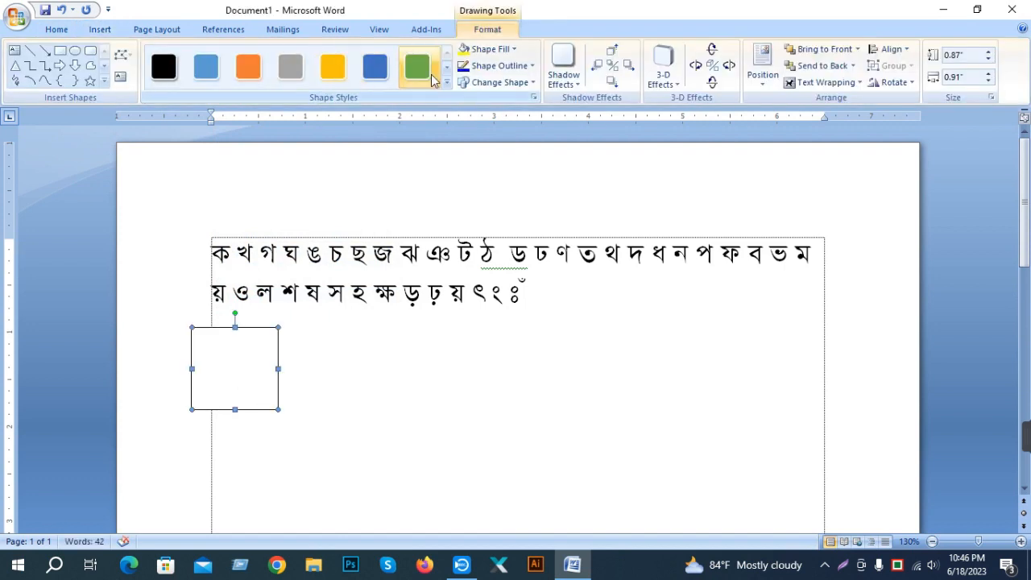
click(509, 52)
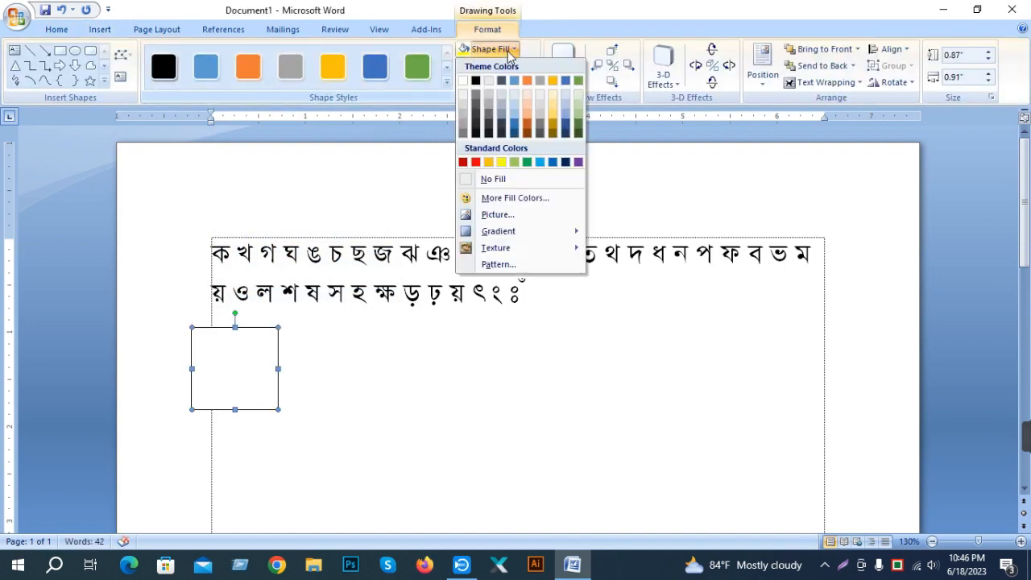
click(465, 117)
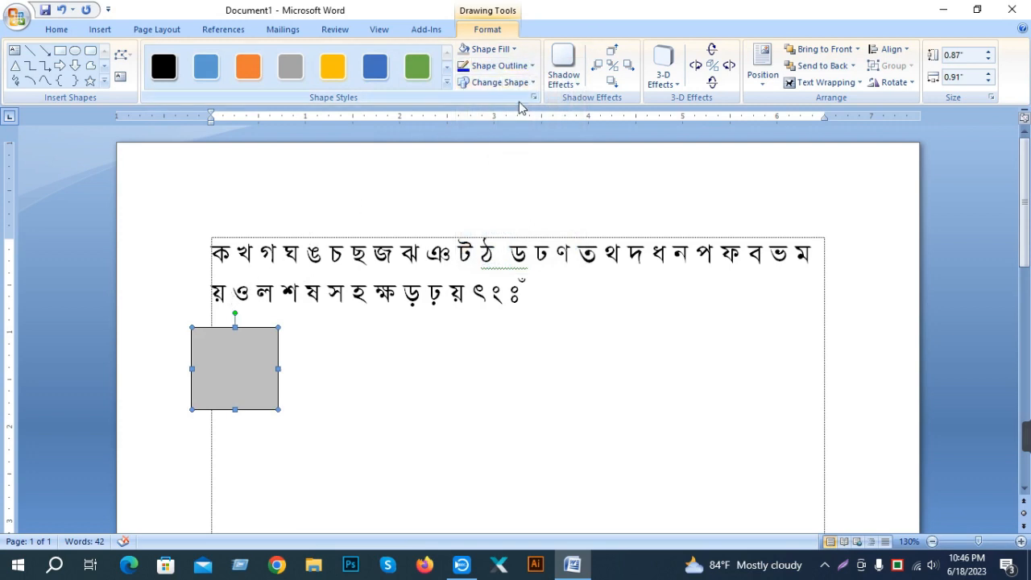
- Place the gray rectangle behind the text and shift it slightly to the left behind the separate letters খ and ক
click(822, 83)
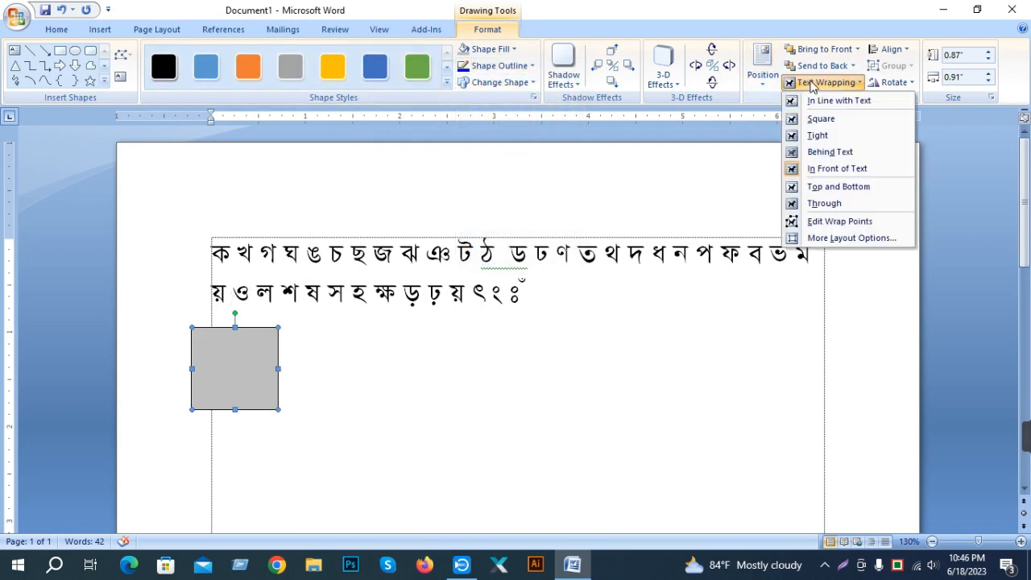
click(826, 153)
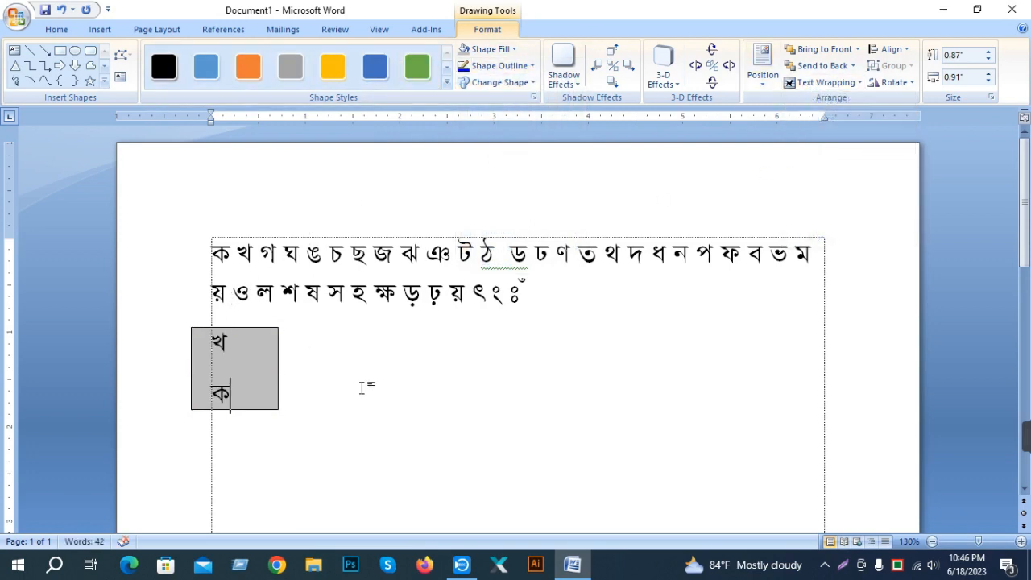
click(231, 363)
drag(247, 357, 225, 353)
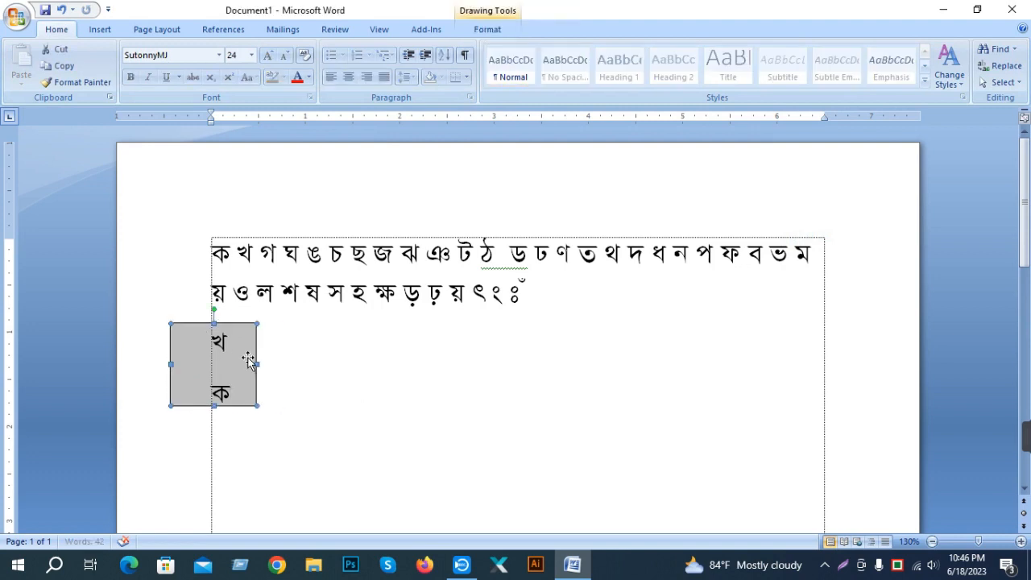
click(246, 366)
click(197, 372)
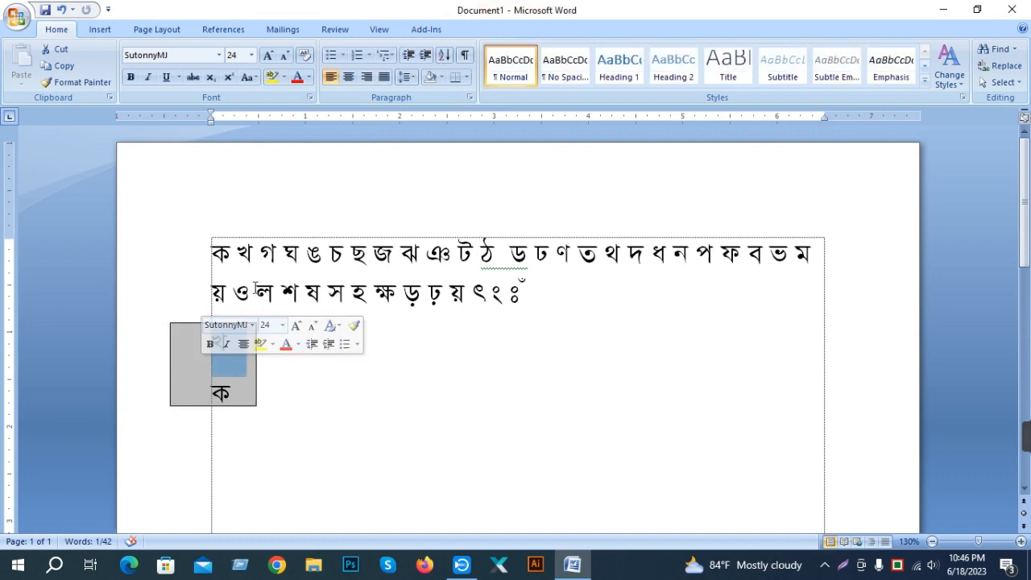
click(186, 353)
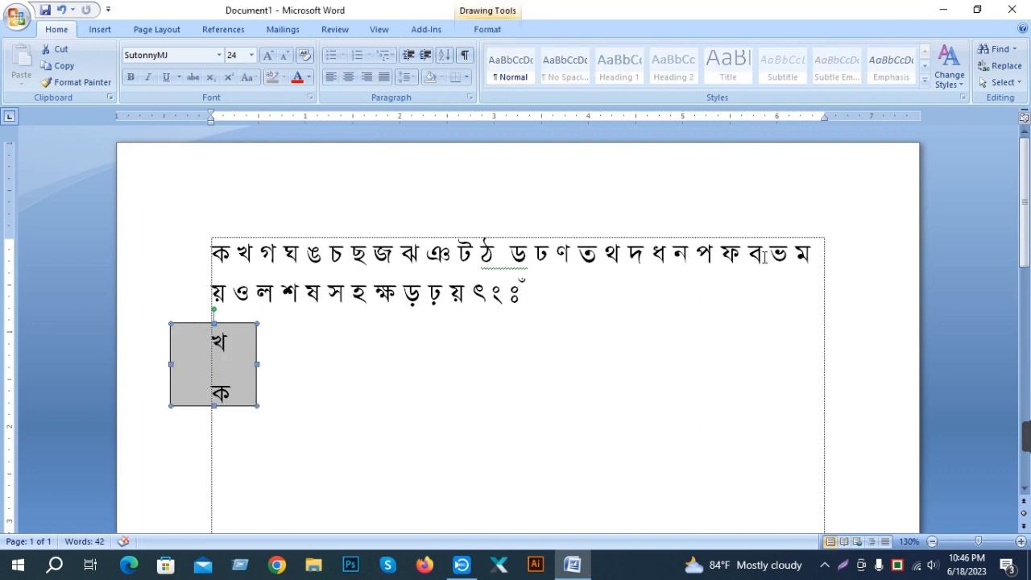
click(533, 291)
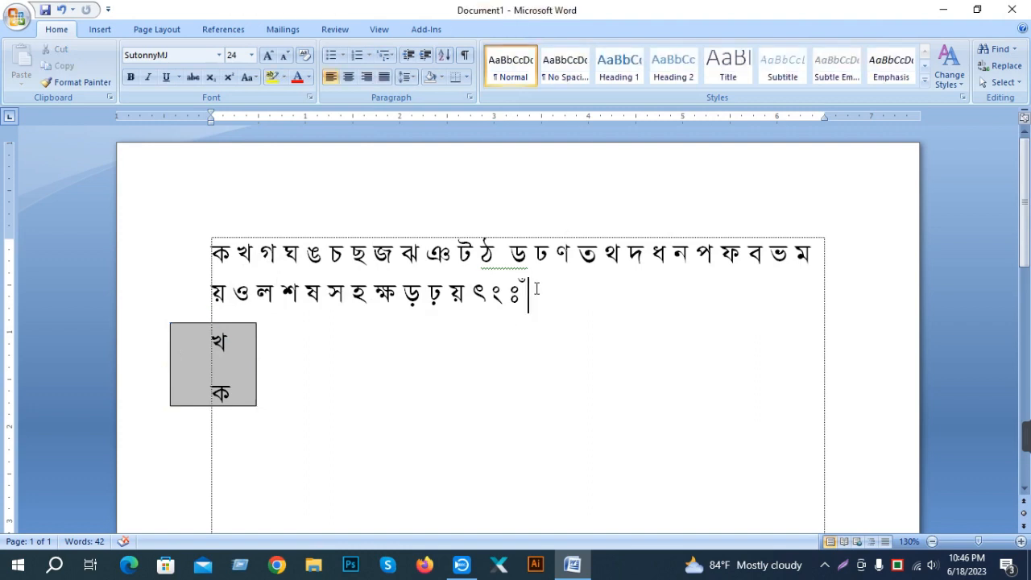
drag(534, 288, 166, 263)
click(299, 254)
- Delete the gray rectangle and the separate letters খ and ক below the alphabet
click(235, 365)
click(257, 369)
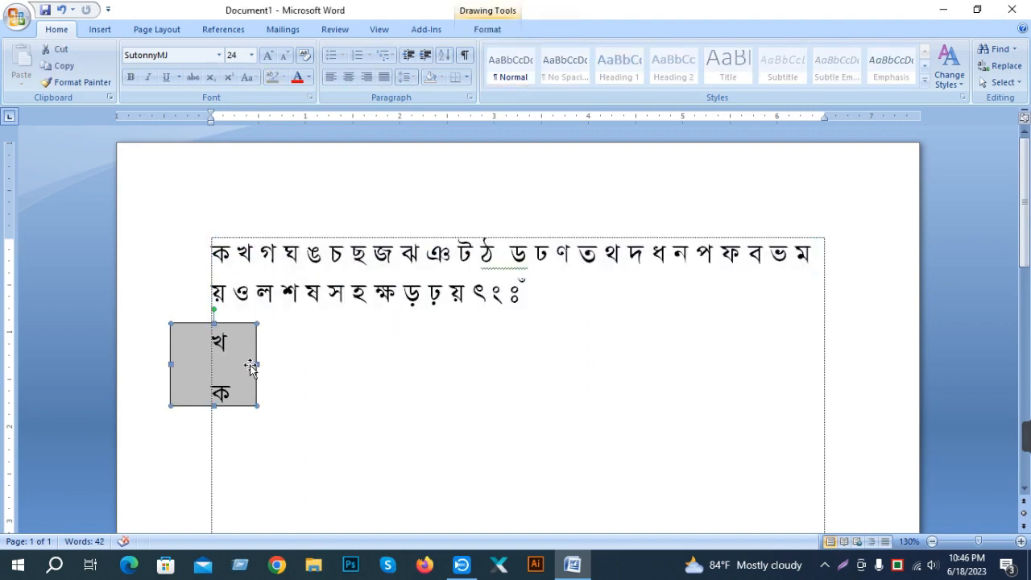
key(Delete)
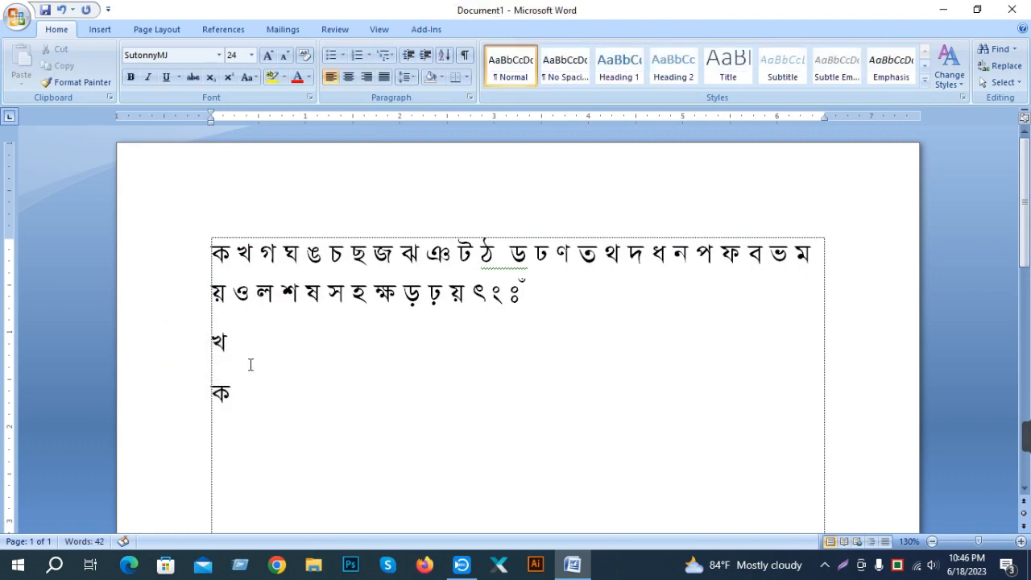
drag(247, 380, 181, 337)
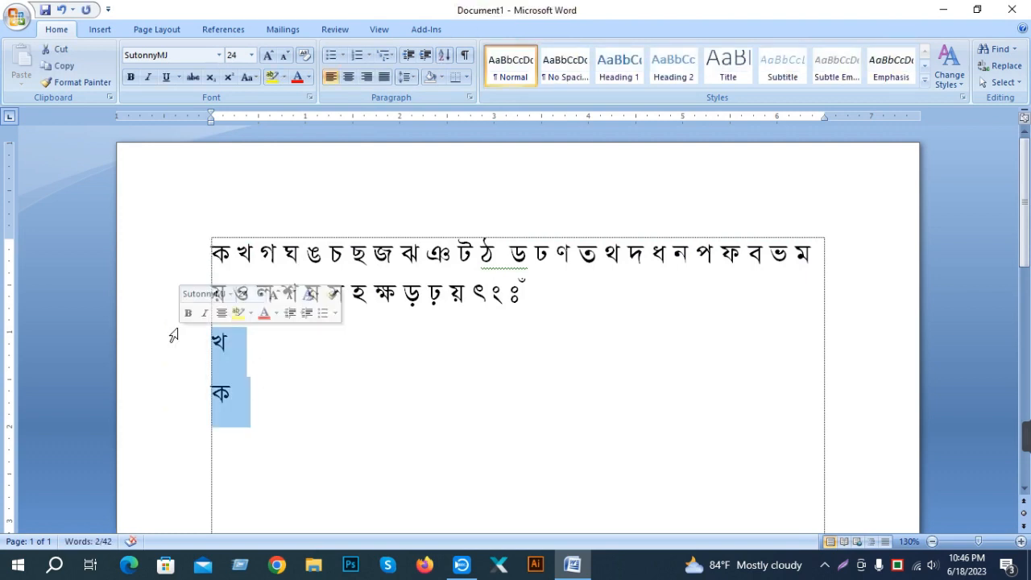
key(Delete)
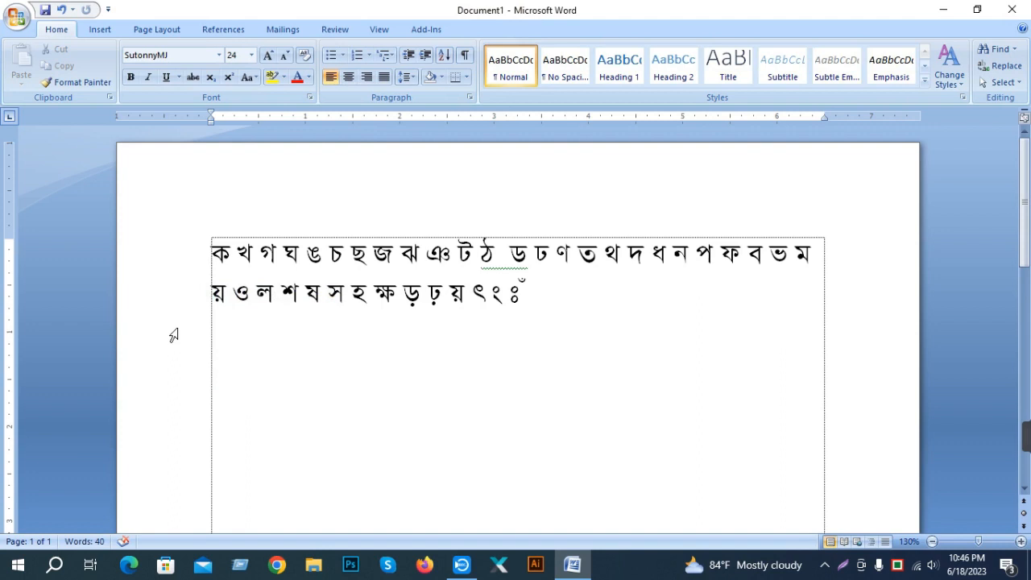
- Start a second copy of the alphabet below the first with ক খ গ ঘ ঙ চ ছ জ ঝ ঞ ট
text(ক খ গ ঘ)
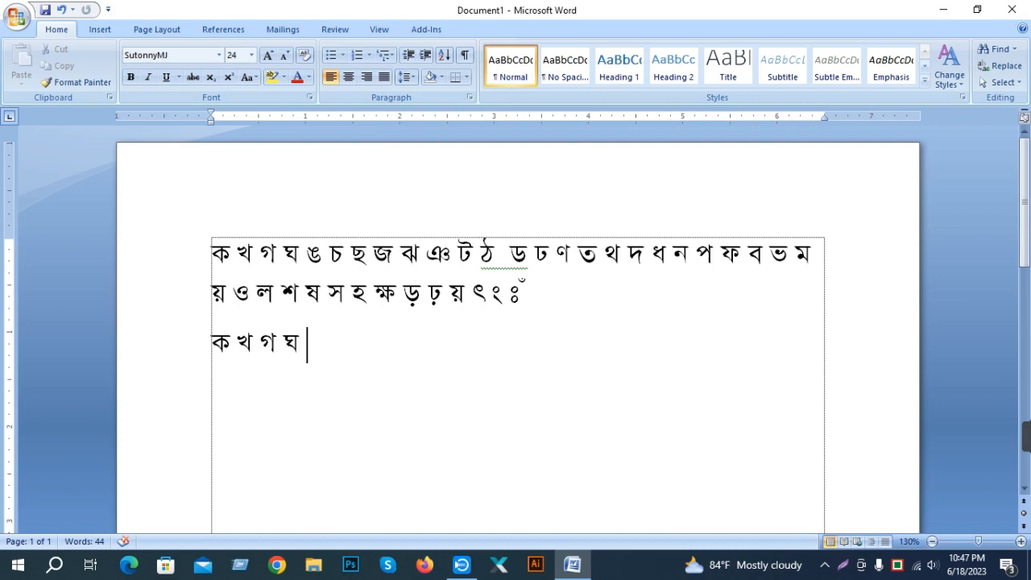
text(ং)
key(BackSpace)
text(ঙচছ)
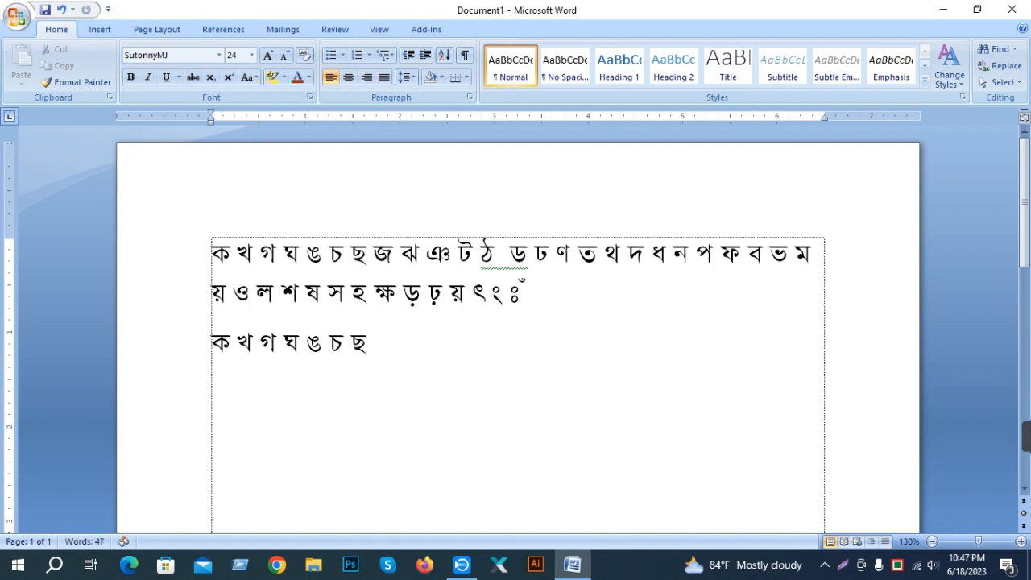
text(জ ঝ )
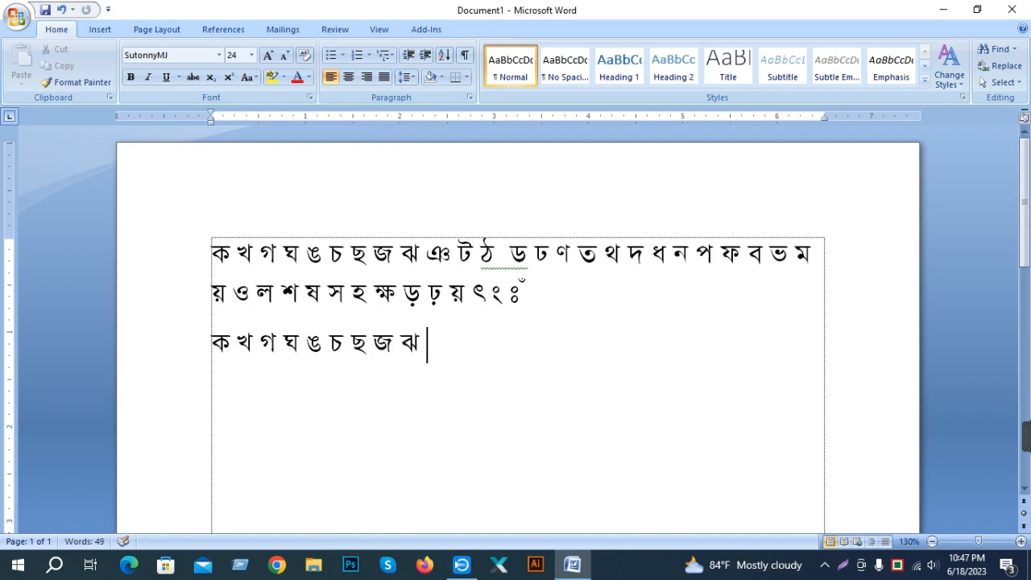
text(ঞট )
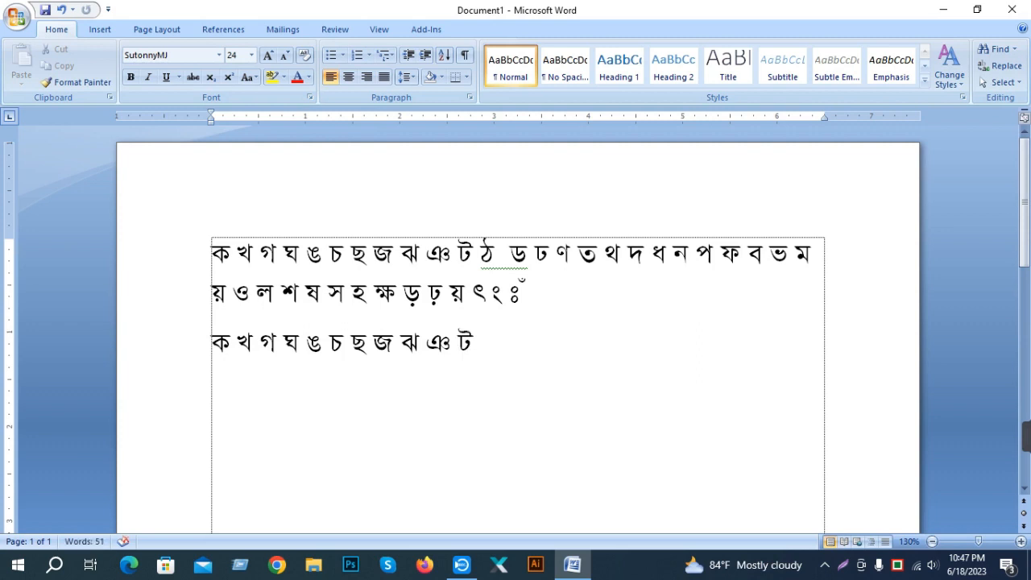
- Continue the second alphabet after ট with ঠ ড ঢ ণ ত থ দ ধ ন প ফ ব ভ
text(ঠ ড ঢ ণ )
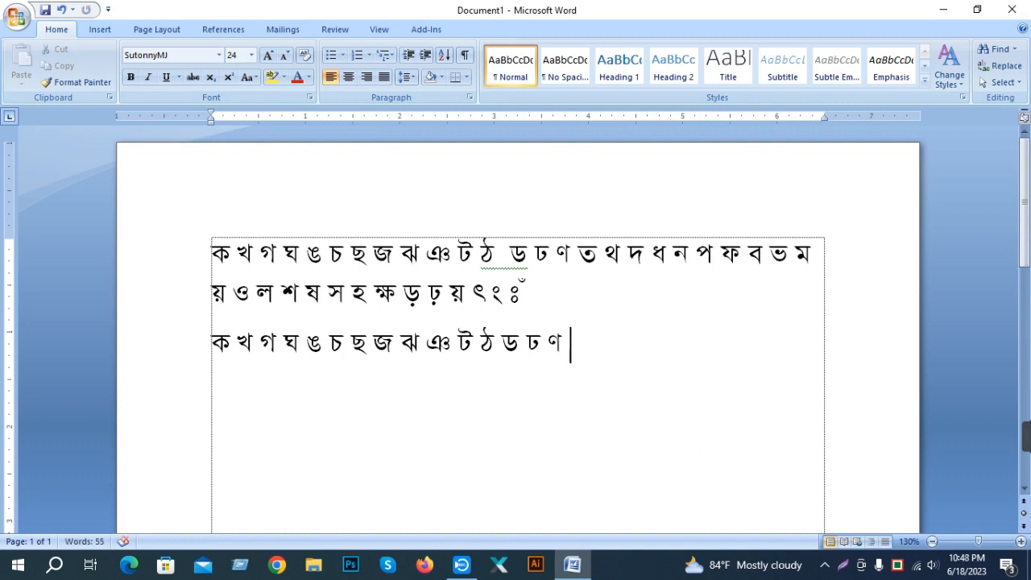
text(ত থ )
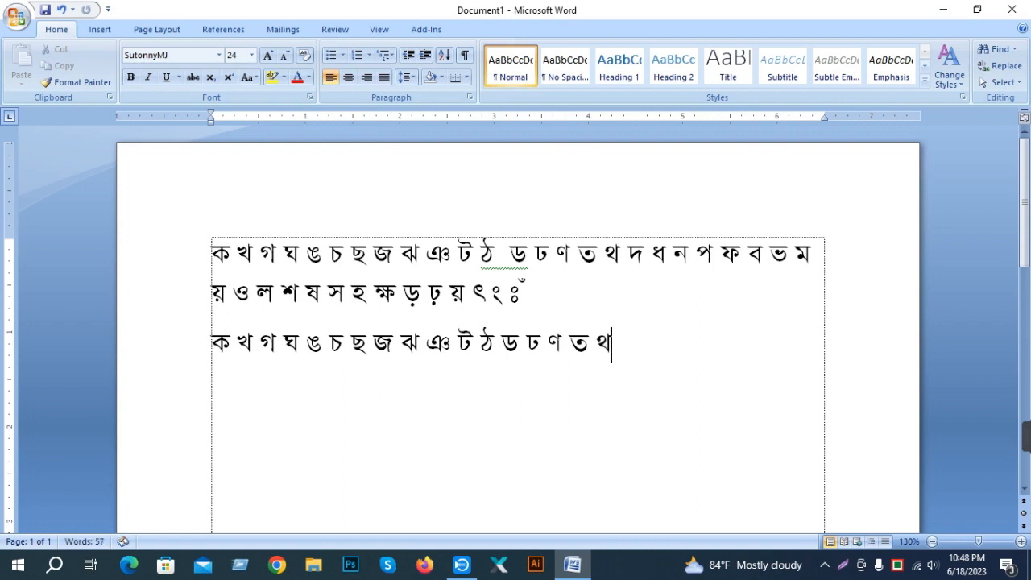
text(দ ধ)
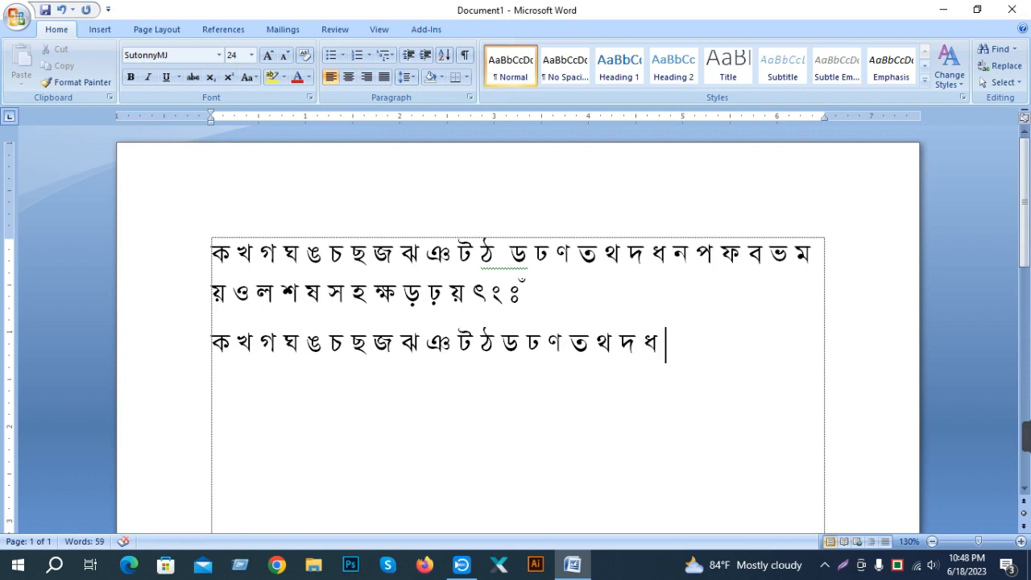
text( নপ ফ )
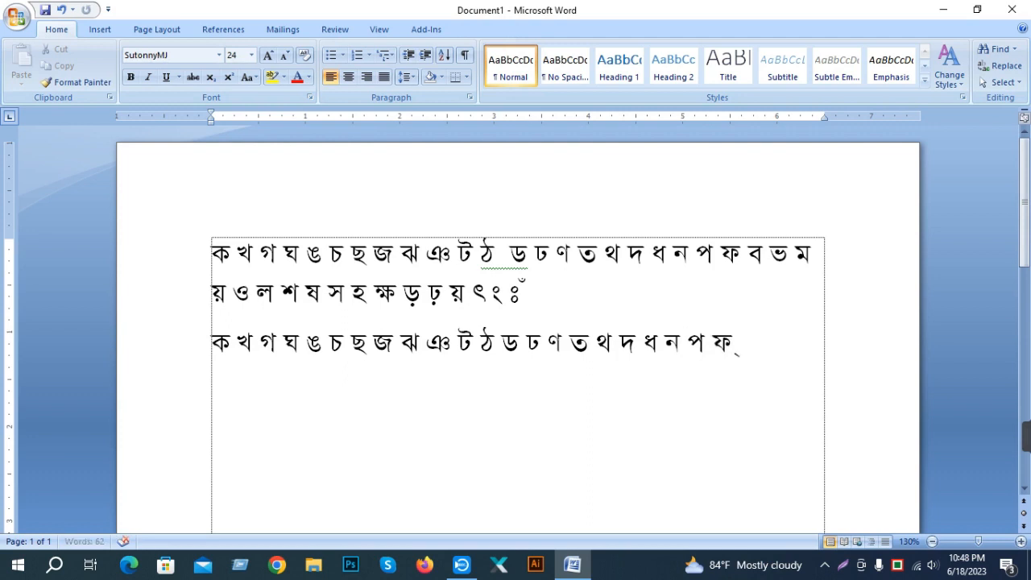
text(ব ভ )
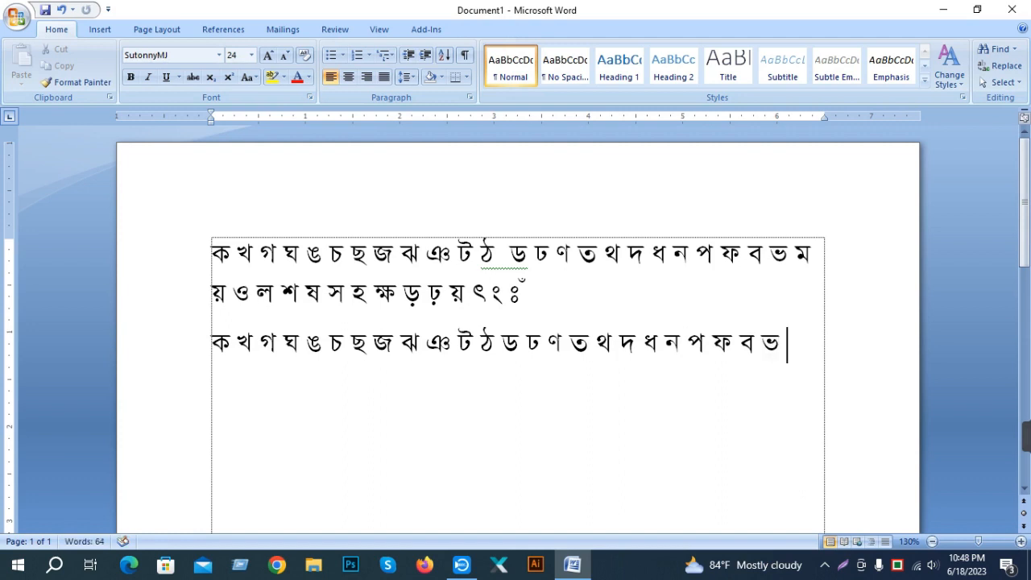
- Continue the second alphabet after ভ with ম য র, correcting the mistyped ও
text(ম য র)
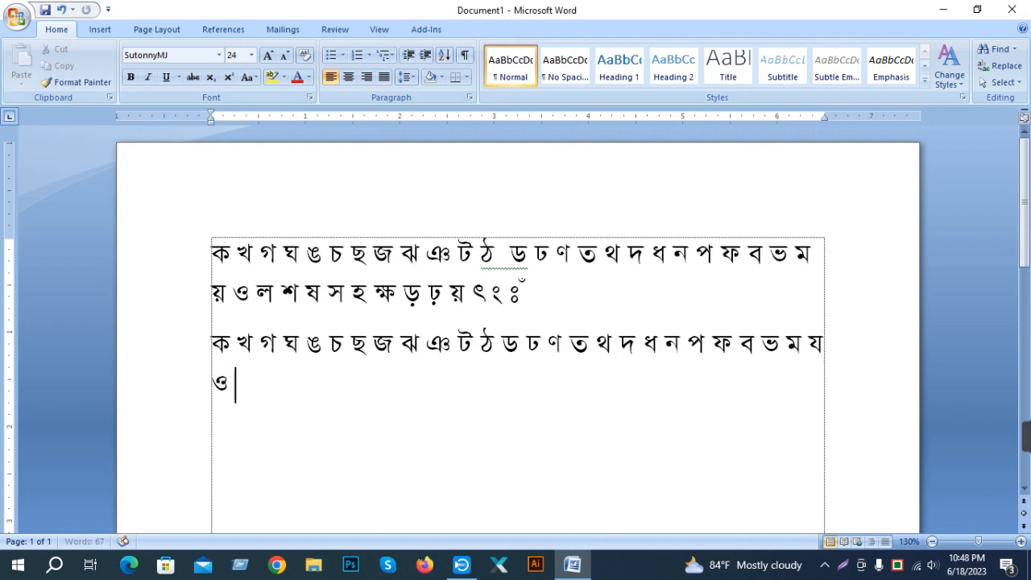
key(BackSpace)
key(BackSpace)
text(র)
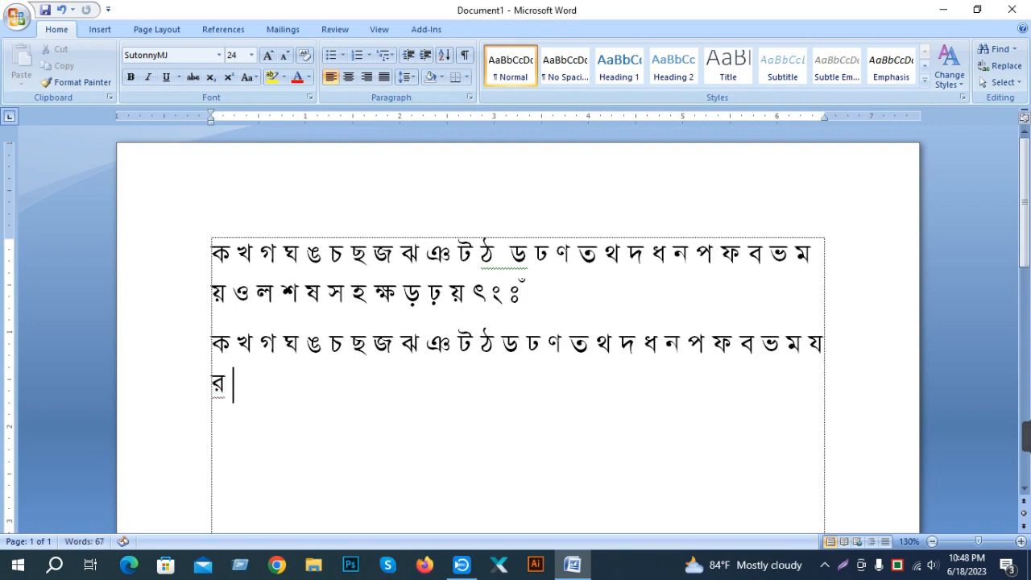
- Replace the letter ও in the second line of the first alphabet with র
drag(233, 297, 248, 296)
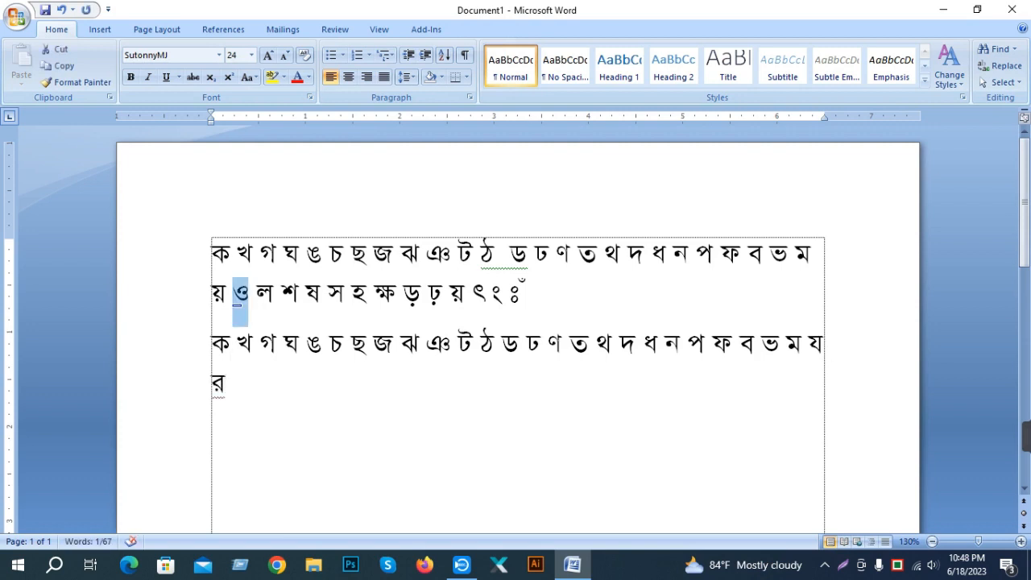
key(BackSpace)
text(র)
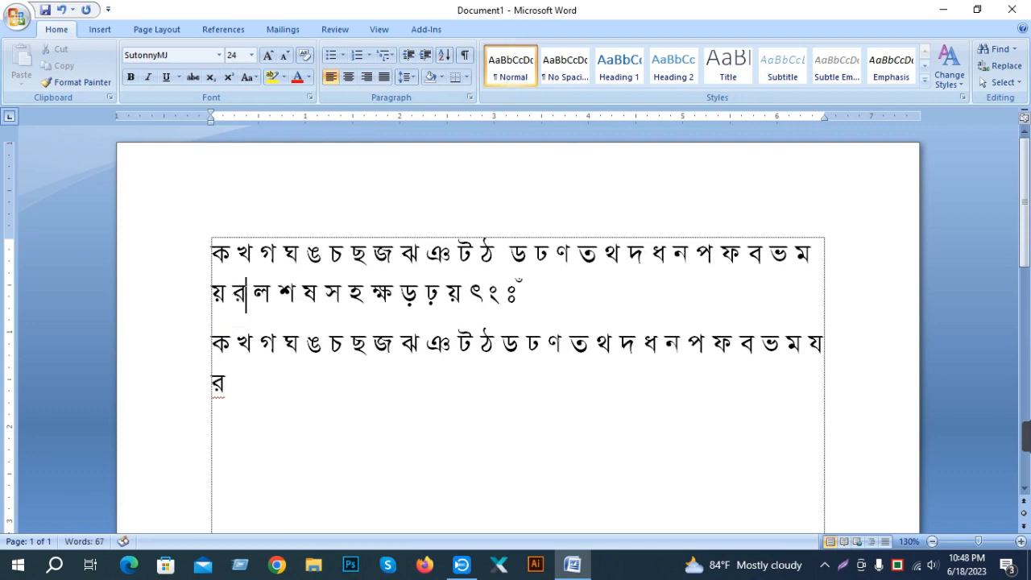
- Continue the second alphabet after র with ল শ ষ স হ ক্ষ
key(ctrl+End)
text(ল শ )
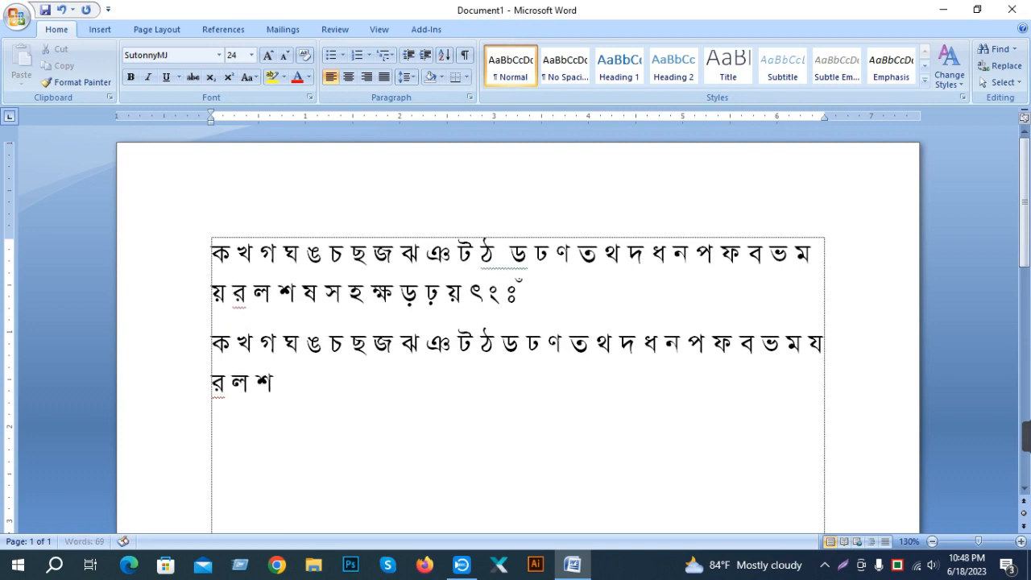
text(ষ)
text( স হ)
text( ক)
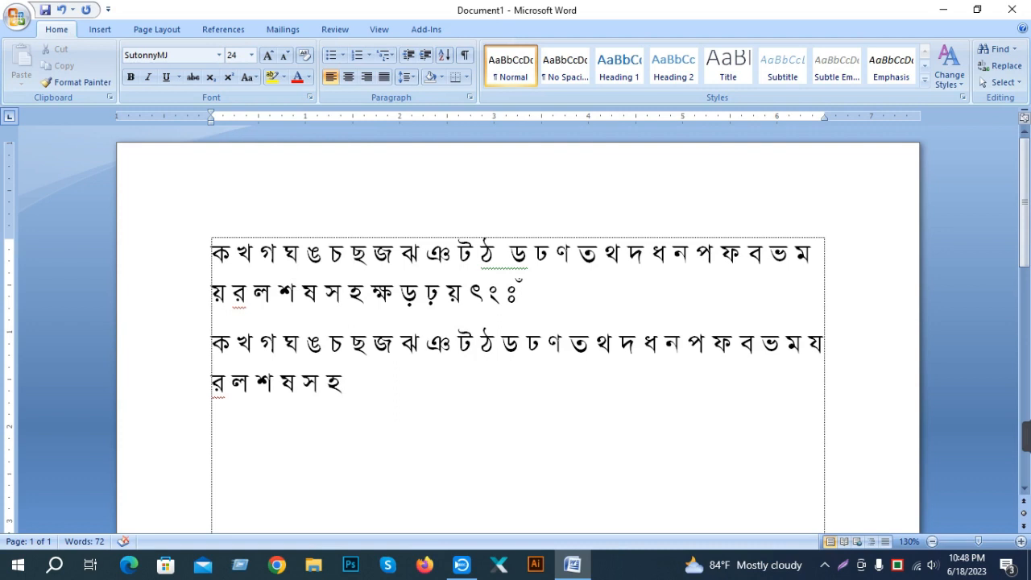
text(্ষ)
- Finish the second alphabet with ড় ঢ় য় ৎ ং ঃ ঁ
text(ড় ঢ় )
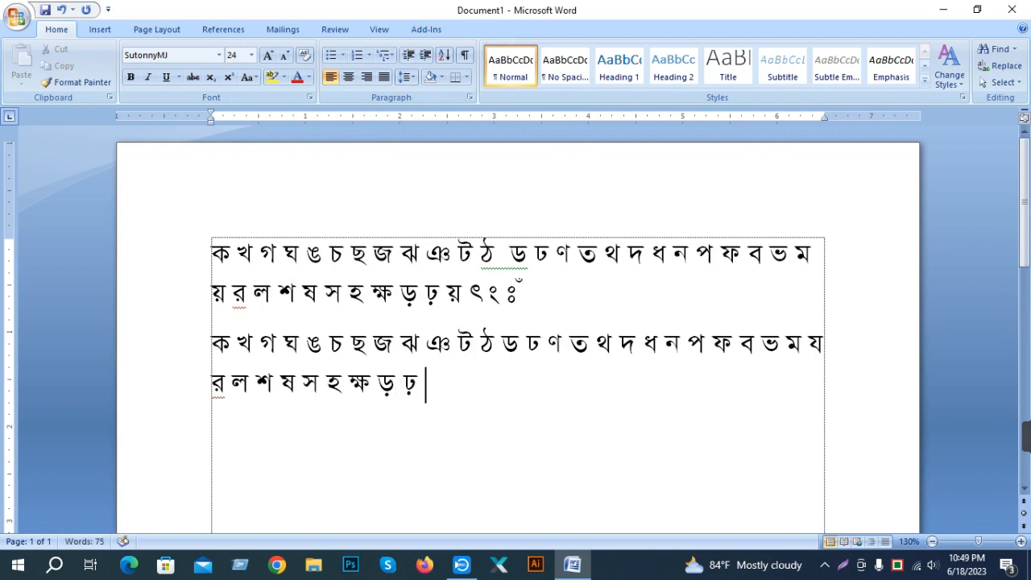
text(য়)
key(BackSpace)
text(য় ৎ ং ঃ)
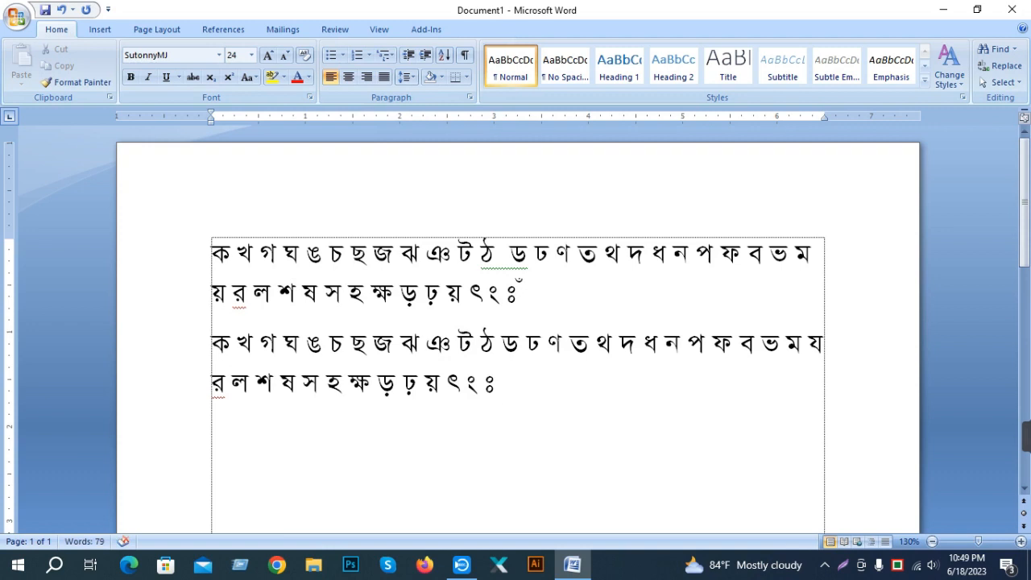
text( ঁ)
drag(532, 394, 143, 267)
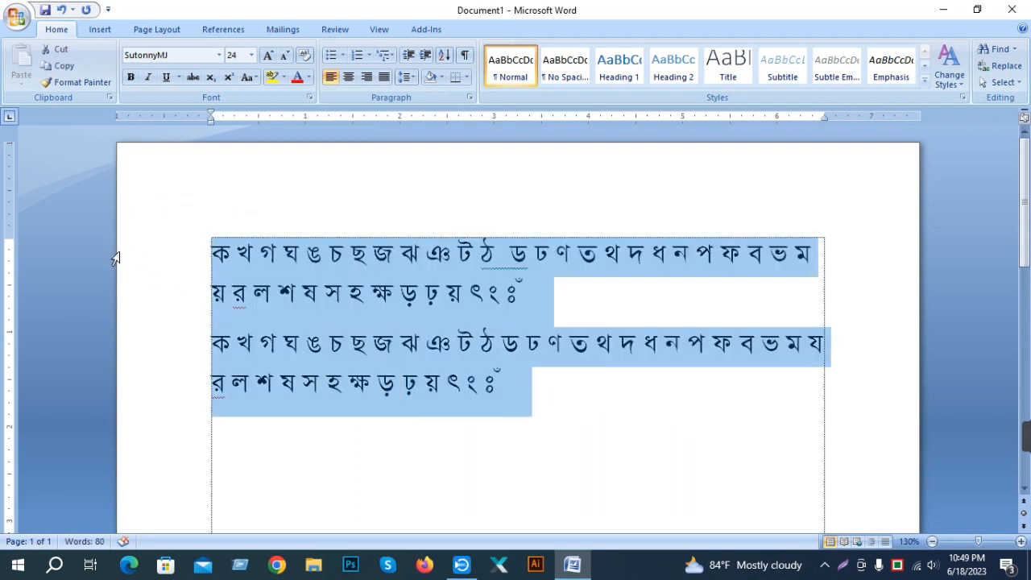
click(368, 295)
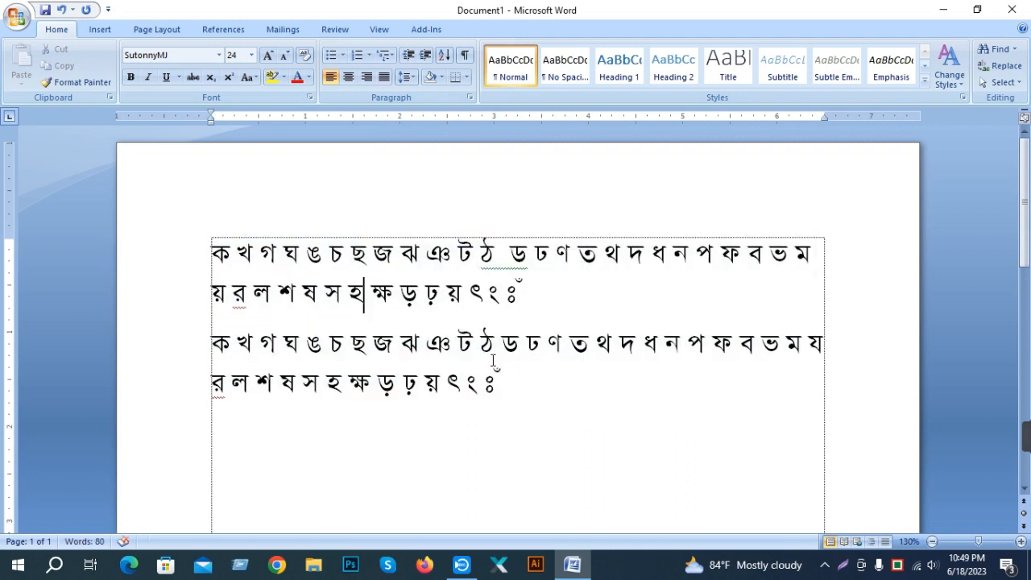
click(213, 254)
drag(216, 254, 511, 325)
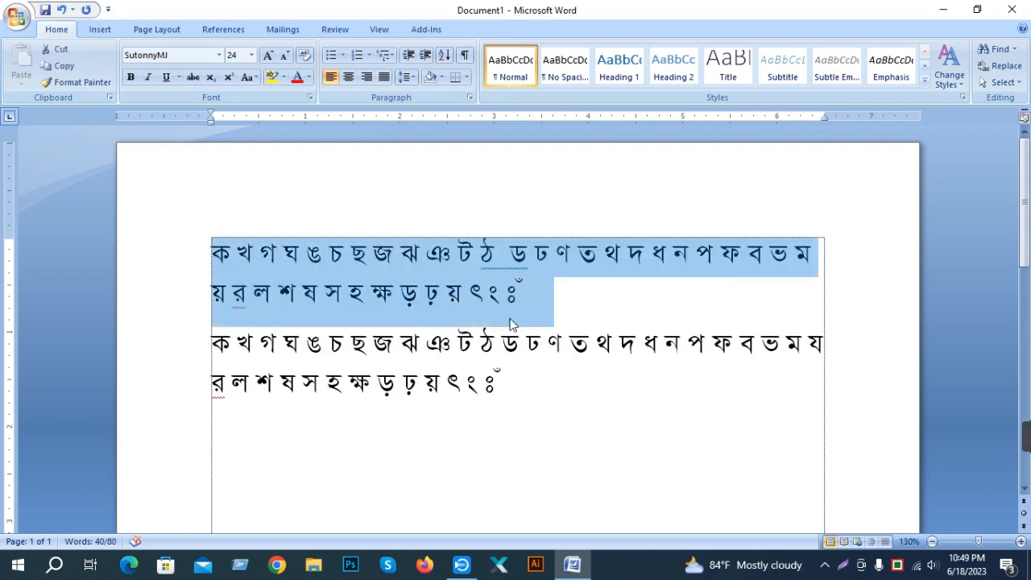
click(305, 294)
drag(216, 254, 584, 304)
click(403, 349)
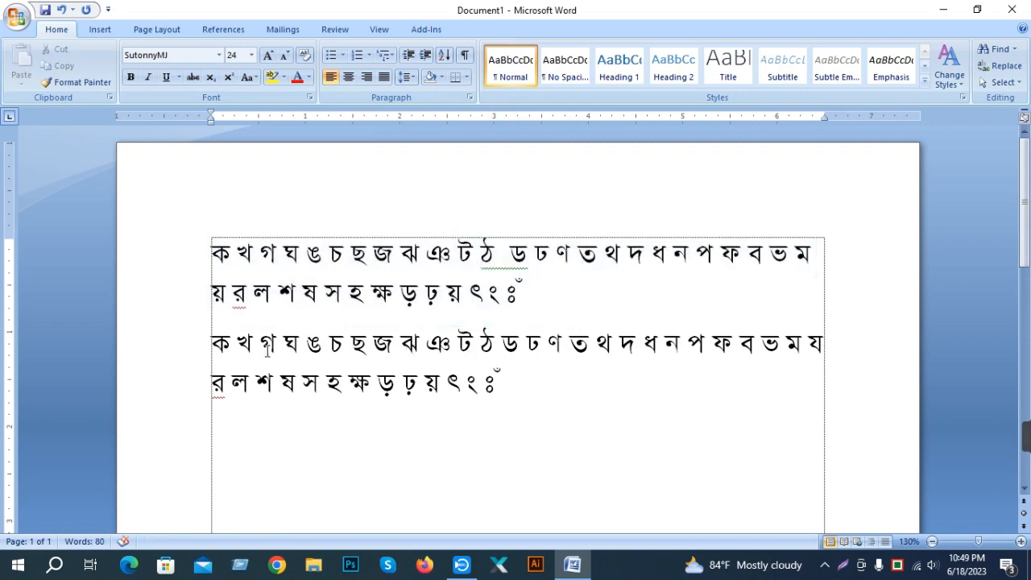
drag(213, 254, 635, 301)
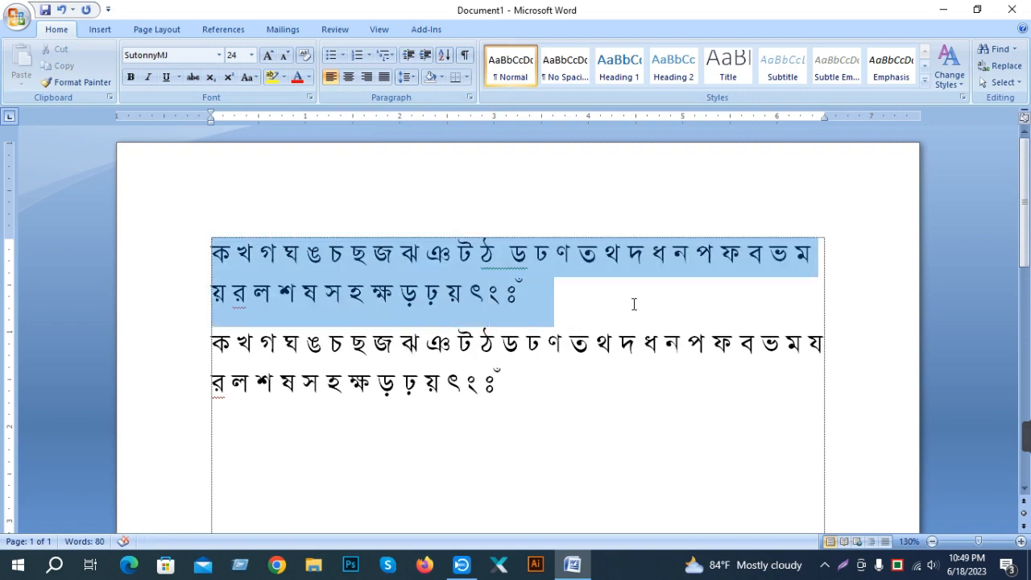
click(213, 254)
drag(213, 247, 606, 411)
click(503, 382)
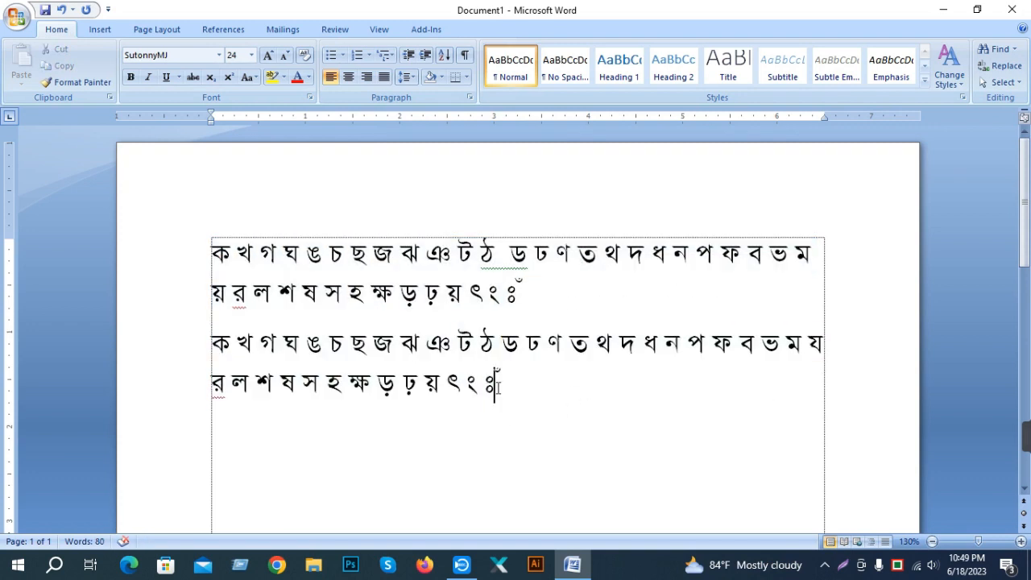
drag(506, 381, 166, 226)
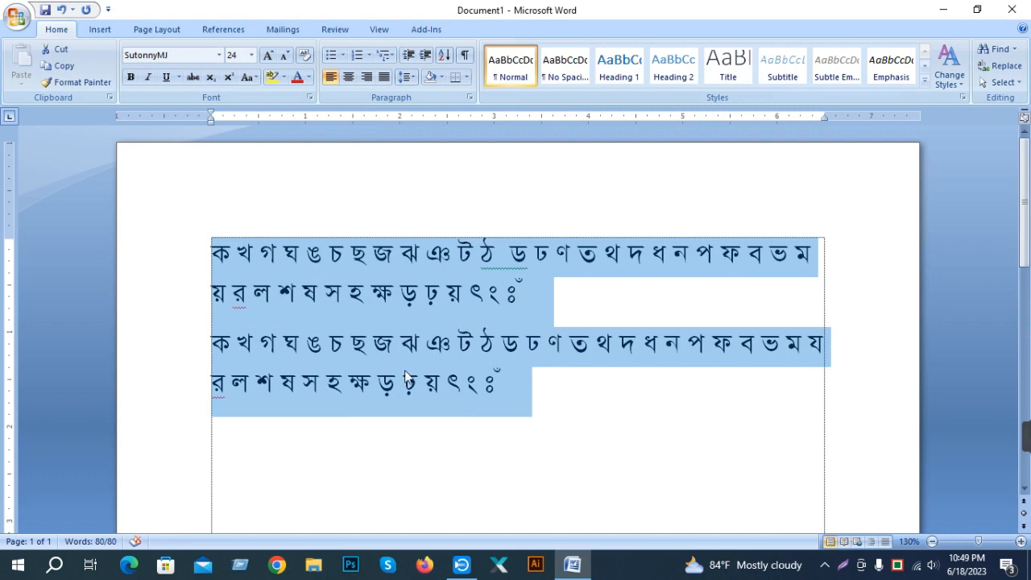
click(501, 381)
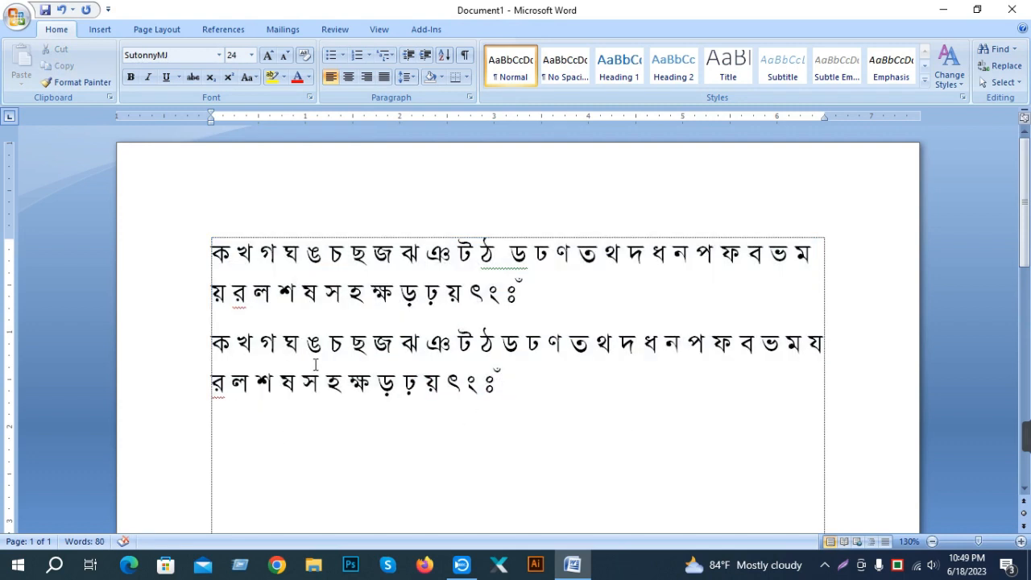